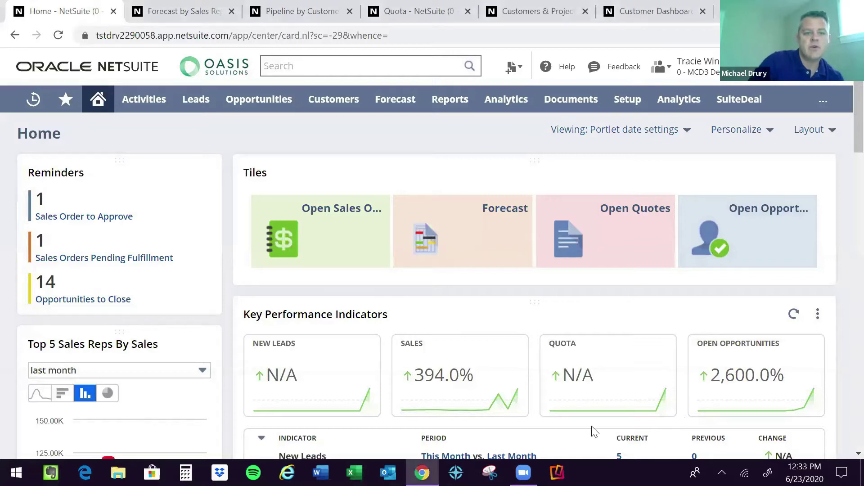
Open the Total Open Quotes report ($80,638.80), then return to the Home dashboard.
{"action": "left_click_drag", "start_coordinate": [592, 426], "coordinate": [584, 411]}
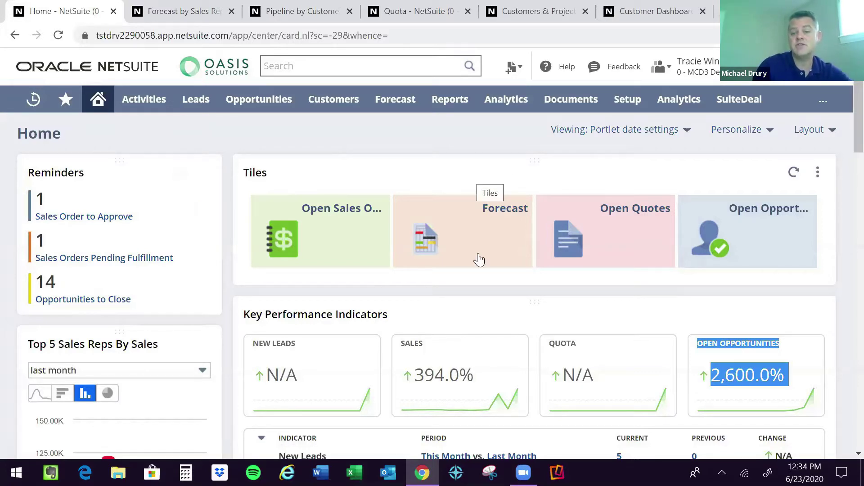
{"action": "left_click", "coordinate": [578, 241]}
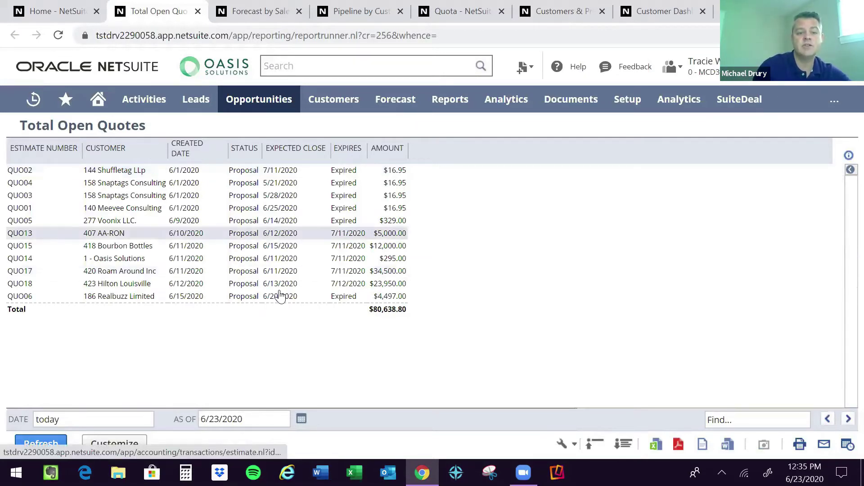
{"action": "left_click", "coordinate": [56, 12]}
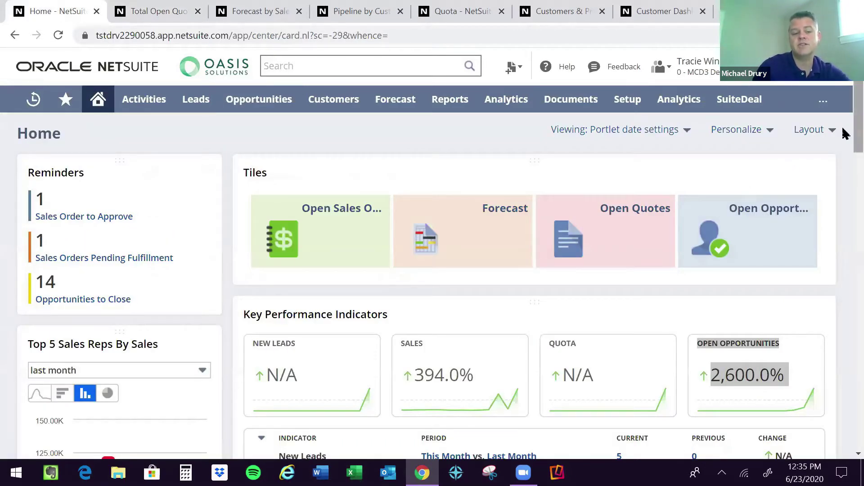
Switch the Top 5 Sales Reps By Sales portlet from a bar chart to a donut chart.
{"action": "scroll", "coordinate": [844, 142], "scroll_direction": "down", "scroll_amount": 1}
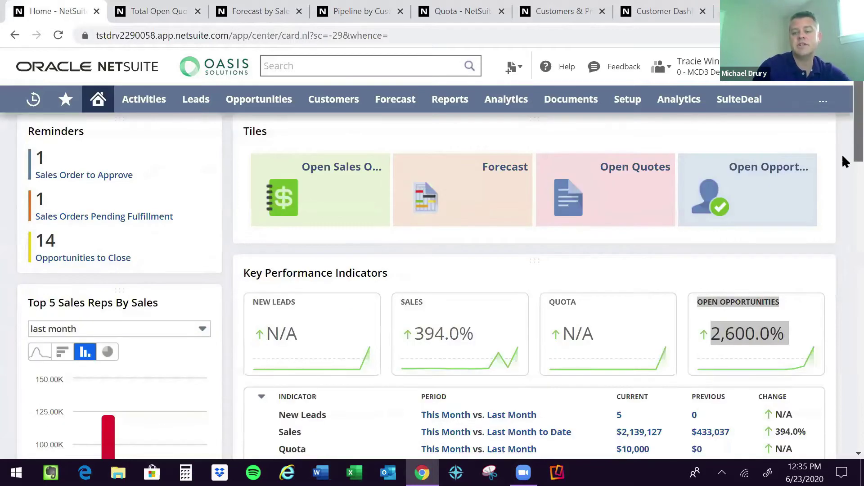
{"action": "scroll", "coordinate": [842, 156], "scroll_direction": "down", "scroll_amount": 2}
{"action": "scroll", "coordinate": [843, 165], "scroll_direction": "down", "scroll_amount": 1}
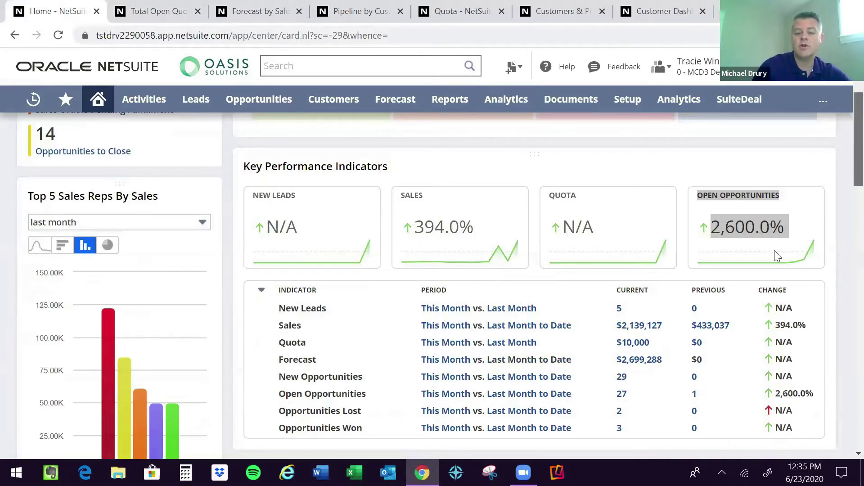
{"action": "scroll", "coordinate": [638, 292], "scroll_direction": "down", "scroll_amount": 1}
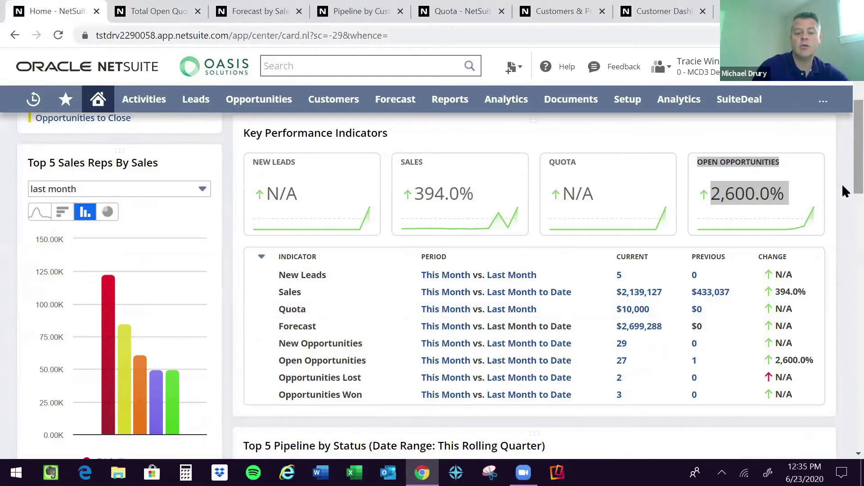
{"action": "scroll", "coordinate": [843, 187], "scroll_direction": "down", "scroll_amount": 1}
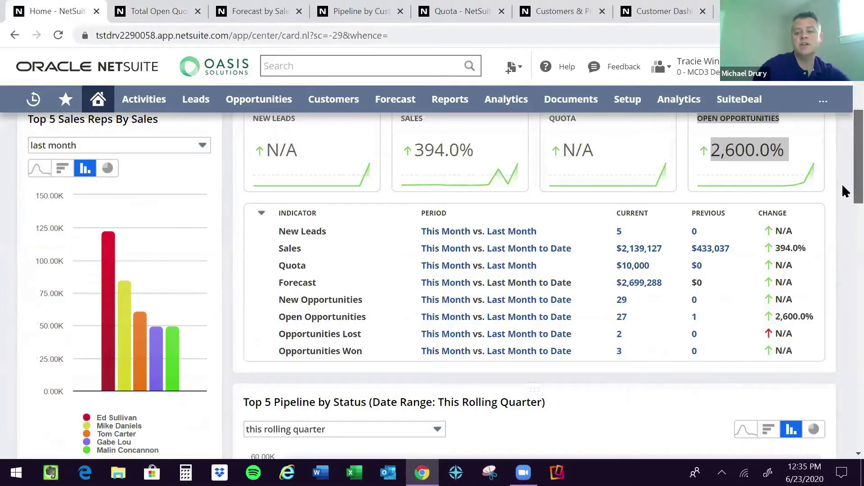
{"action": "scroll", "coordinate": [843, 174], "scroll_direction": "up", "scroll_amount": 1}
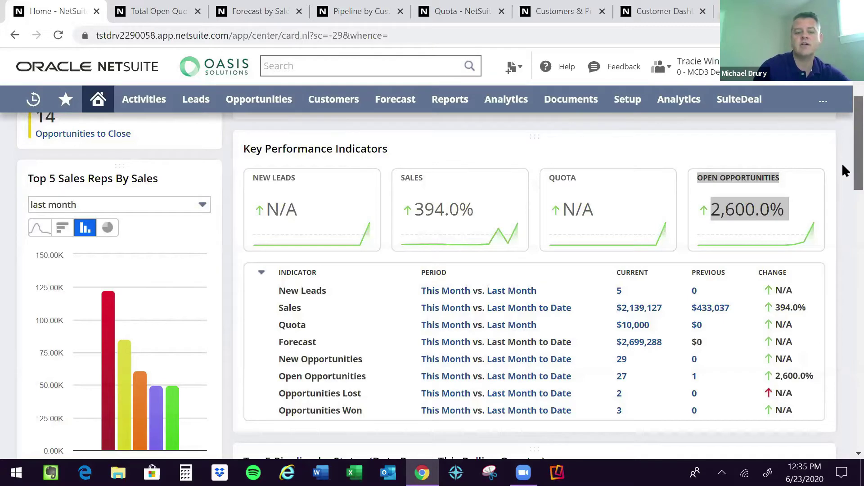
{"action": "scroll", "coordinate": [843, 164], "scroll_direction": "down", "scroll_amount": 1}
{"action": "left_click_drag", "start_coordinate": [843, 158], "coordinate": [842, 171]}
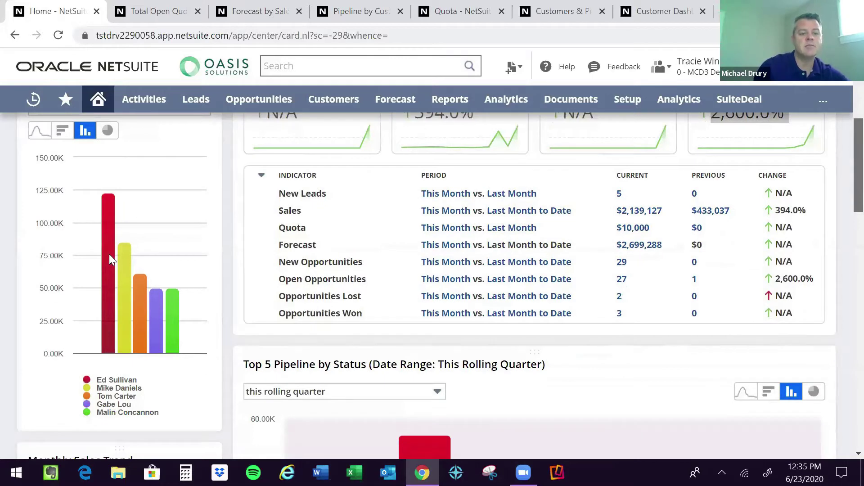
{"action": "mouse_move", "coordinate": [156, 303]}
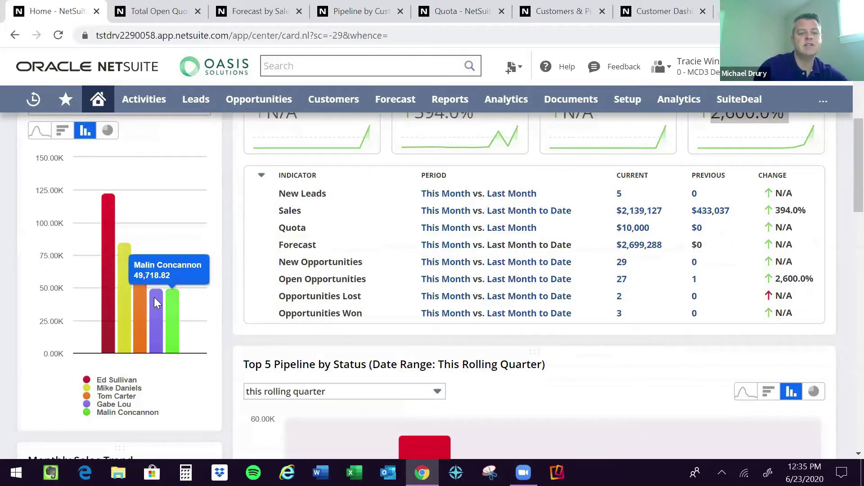
{"action": "mouse_move", "coordinate": [109, 271]}
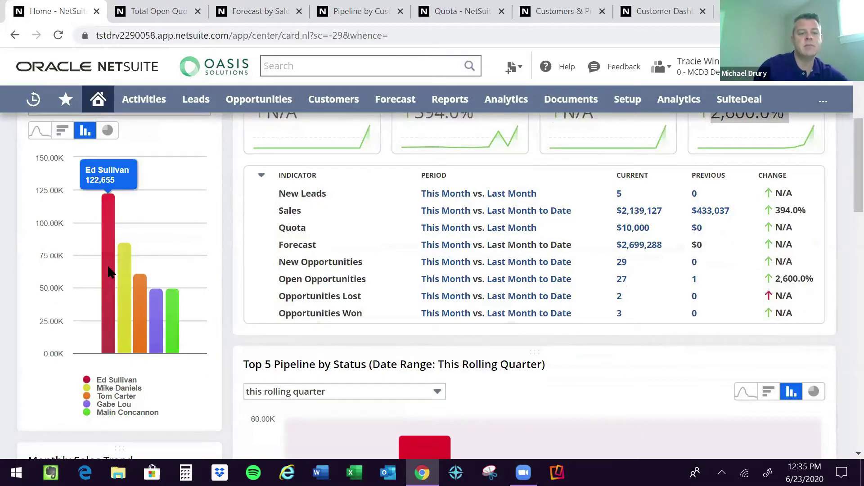
{"action": "left_click", "coordinate": [107, 131]}
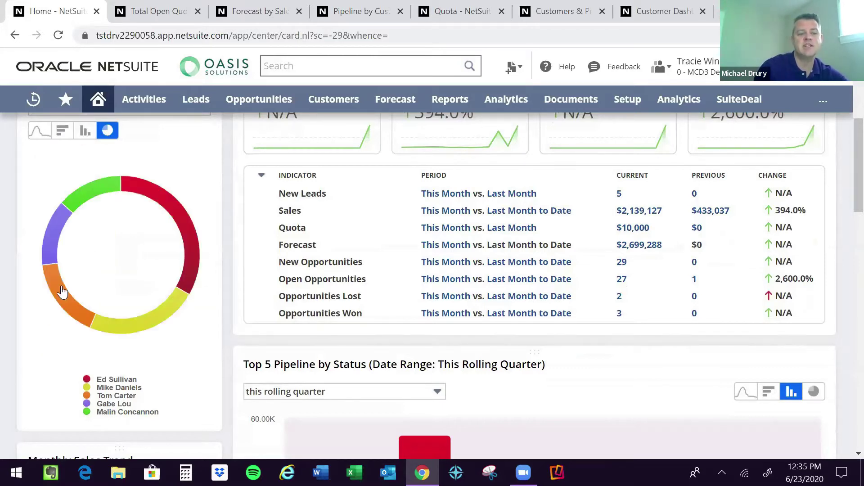
{"action": "mouse_move", "coordinate": [62, 292]}
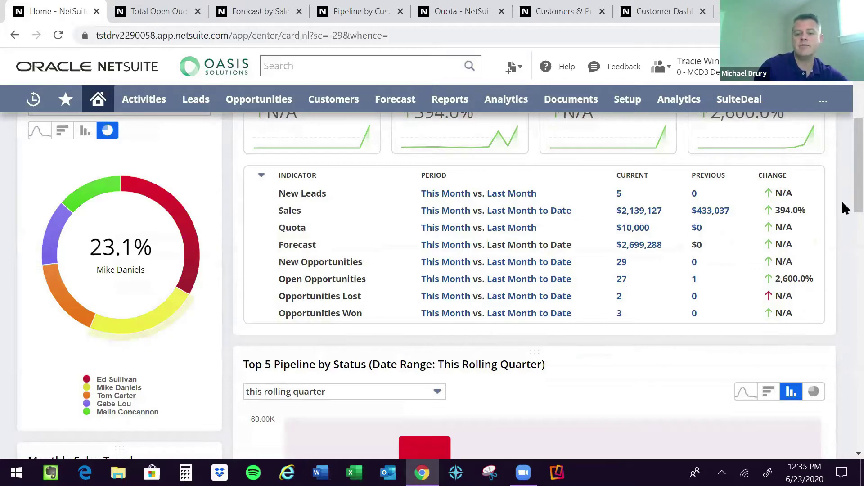
{"action": "scroll", "coordinate": [845, 212], "scroll_direction": "down", "scroll_amount": 3}
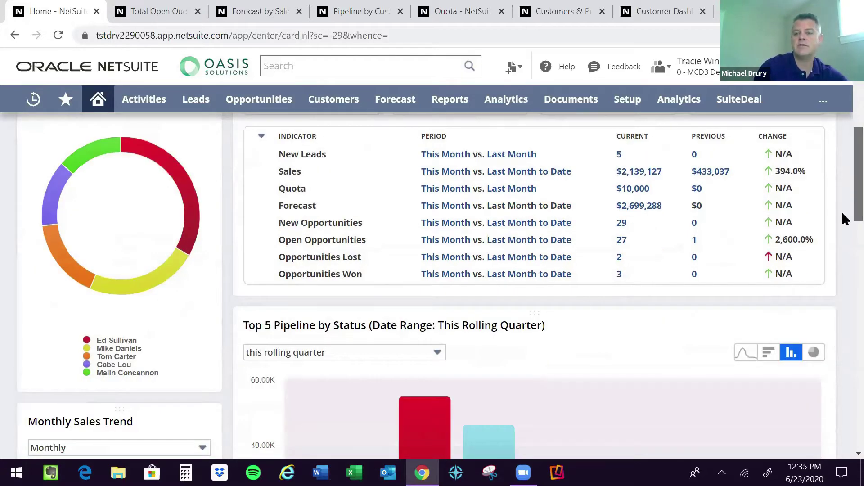
{"action": "scroll", "coordinate": [844, 221], "scroll_direction": "down", "scroll_amount": 1}
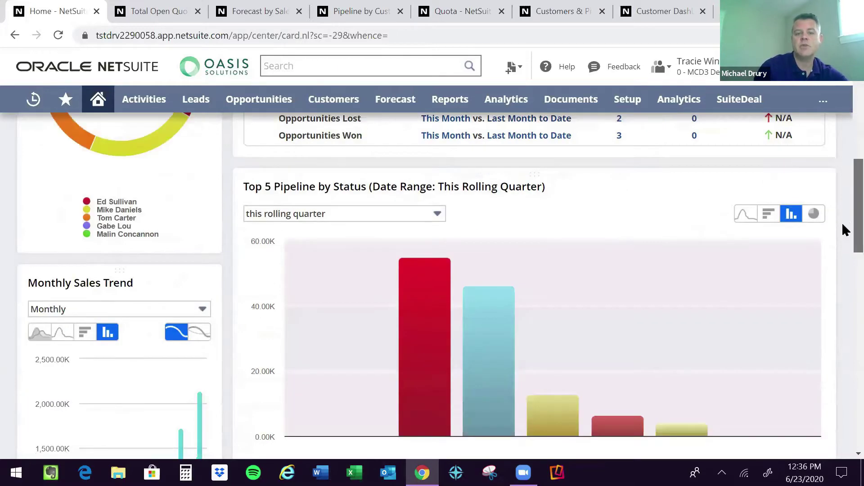
{"action": "scroll", "coordinate": [843, 242], "scroll_direction": "down", "scroll_amount": 2}
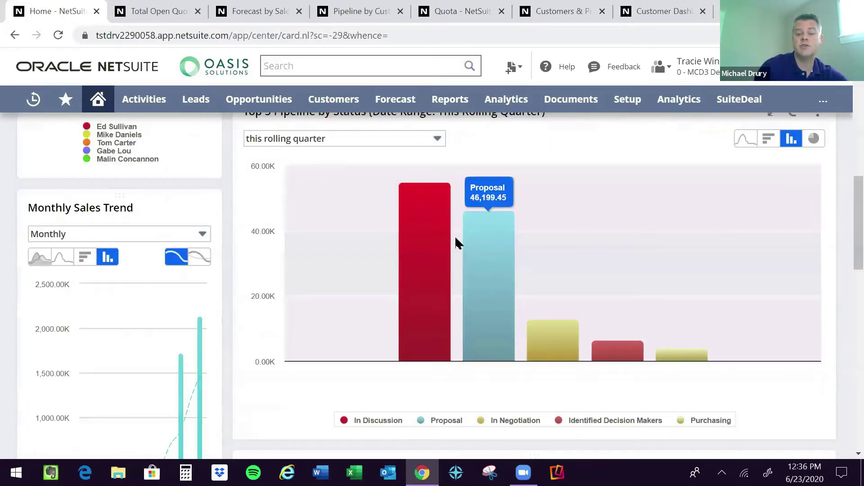
{"action": "mouse_move", "coordinate": [590, 337]}
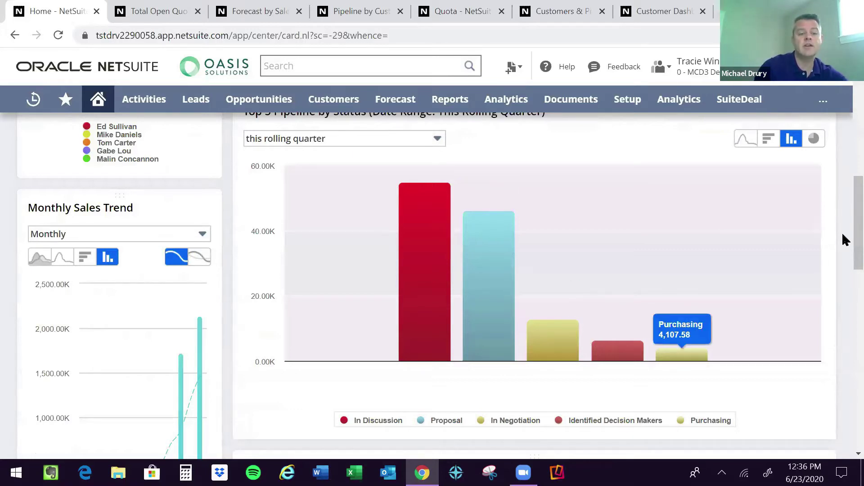
{"action": "scroll", "coordinate": [843, 262], "scroll_direction": "down", "scroll_amount": 2}
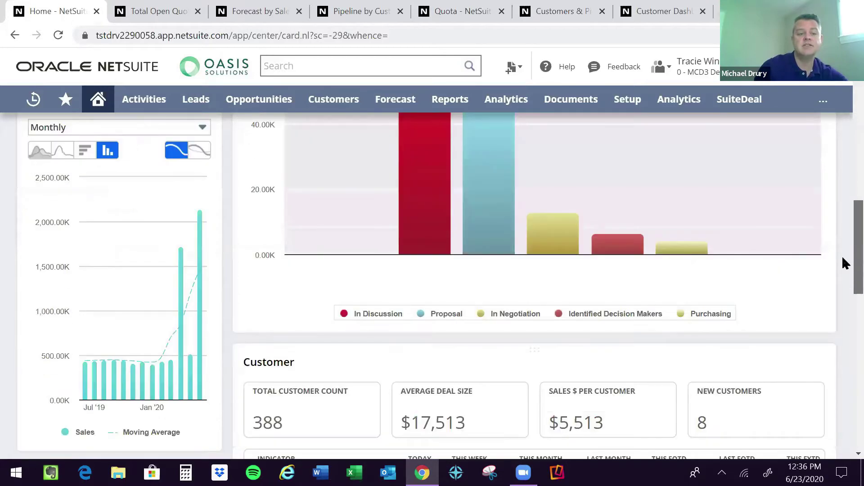
{"action": "scroll", "coordinate": [843, 268], "scroll_direction": "down", "scroll_amount": 1}
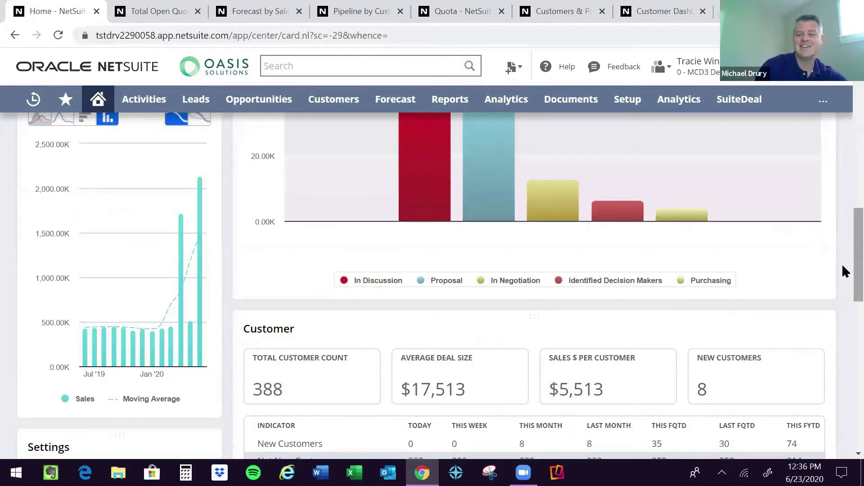
{"action": "scroll", "coordinate": [843, 281], "scroll_direction": "down", "scroll_amount": 1}
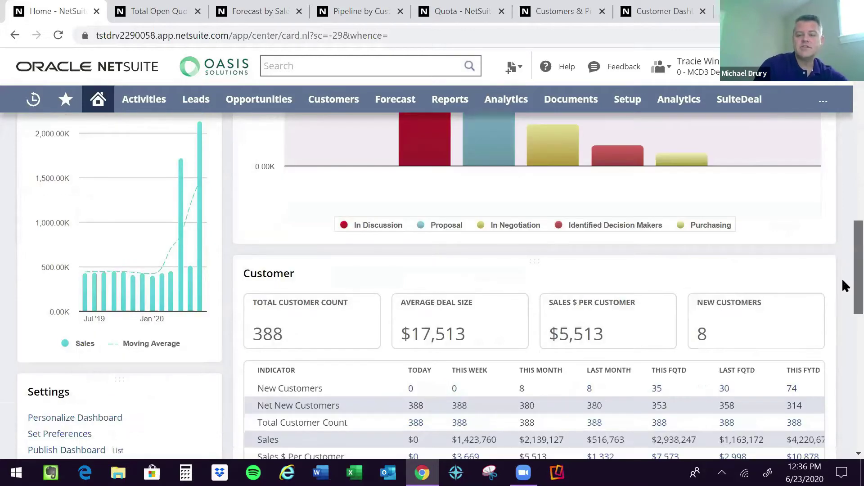
{"action": "scroll", "coordinate": [844, 294], "scroll_direction": "down", "scroll_amount": 1}
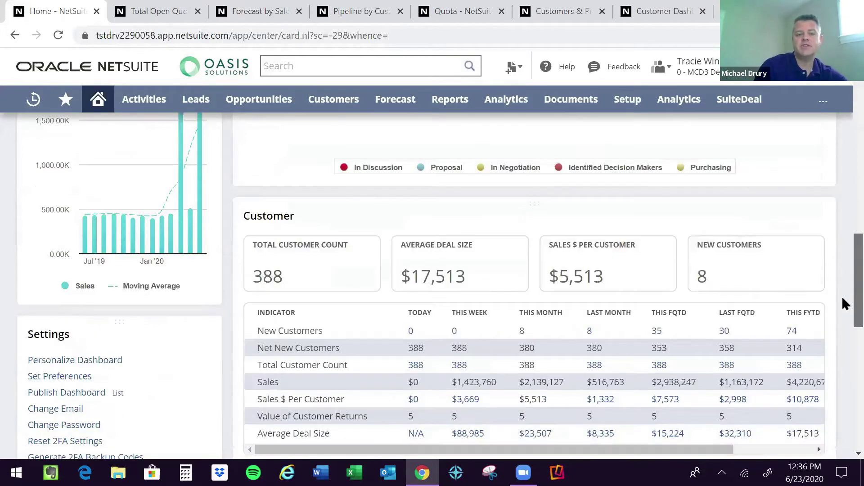
{"action": "scroll", "coordinate": [844, 297], "scroll_direction": "down", "scroll_amount": 1}
{"action": "scroll", "coordinate": [845, 310], "scroll_direction": "down", "scroll_amount": 1}
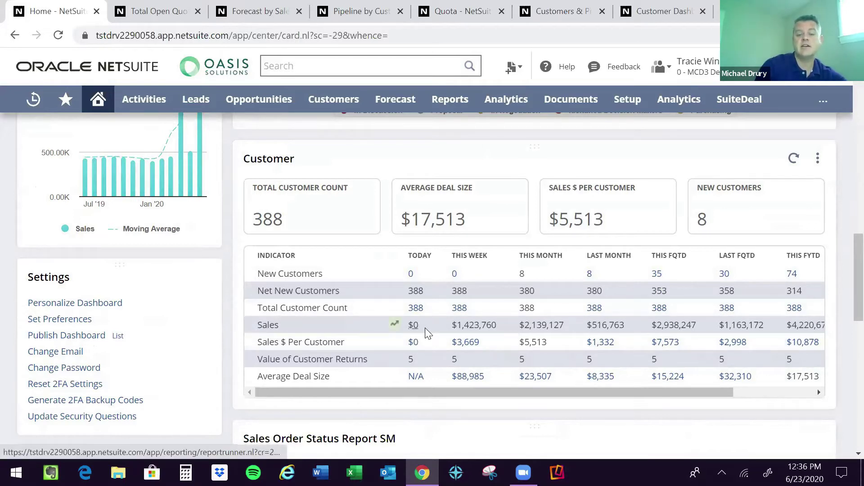
{"action": "left_click", "coordinate": [394, 325]}
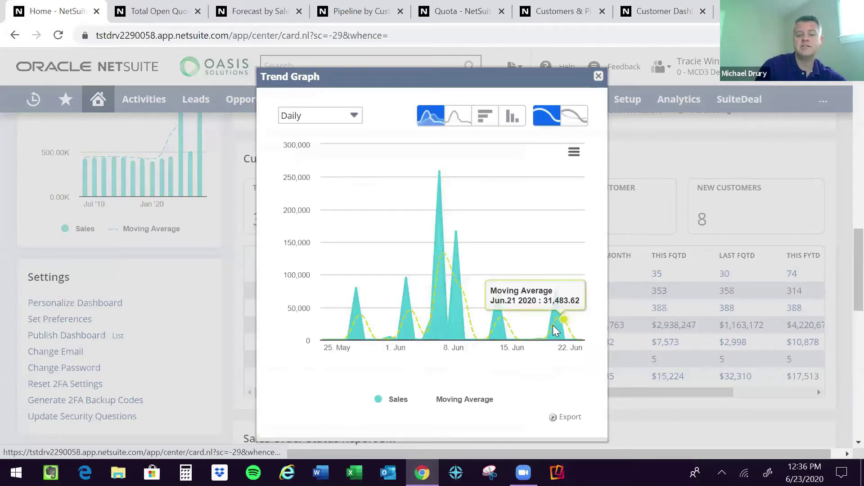
{"action": "left_click", "coordinate": [599, 77]}
Start a new task for sales order SO271 from the Sales Order Status Report SM.
{"action": "scroll", "coordinate": [845, 305], "scroll_direction": "down", "scroll_amount": 2}
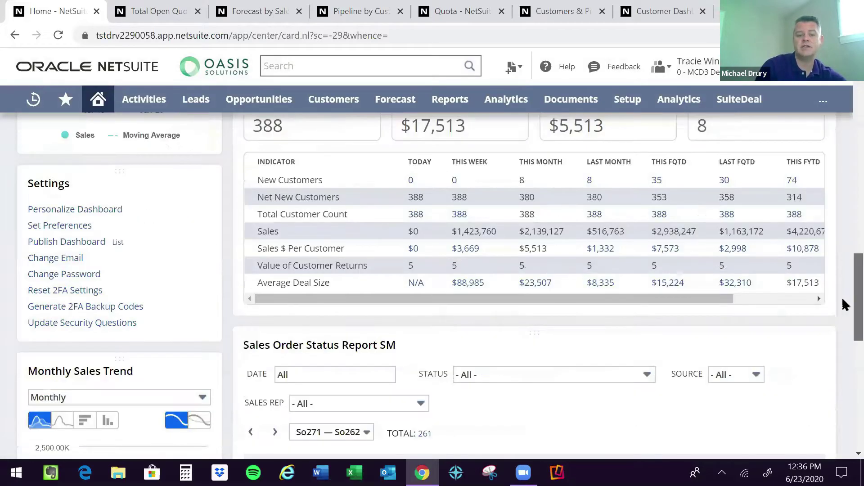
{"action": "scroll", "coordinate": [845, 305], "scroll_direction": "down", "scroll_amount": 1}
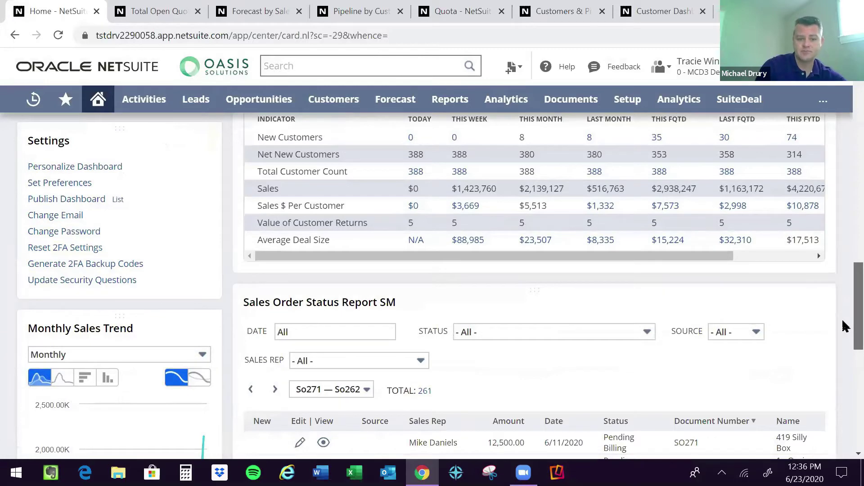
{"action": "scroll", "coordinate": [845, 324], "scroll_direction": "down", "scroll_amount": 2}
{"action": "scroll", "coordinate": [846, 336], "scroll_direction": "down", "scroll_amount": 1}
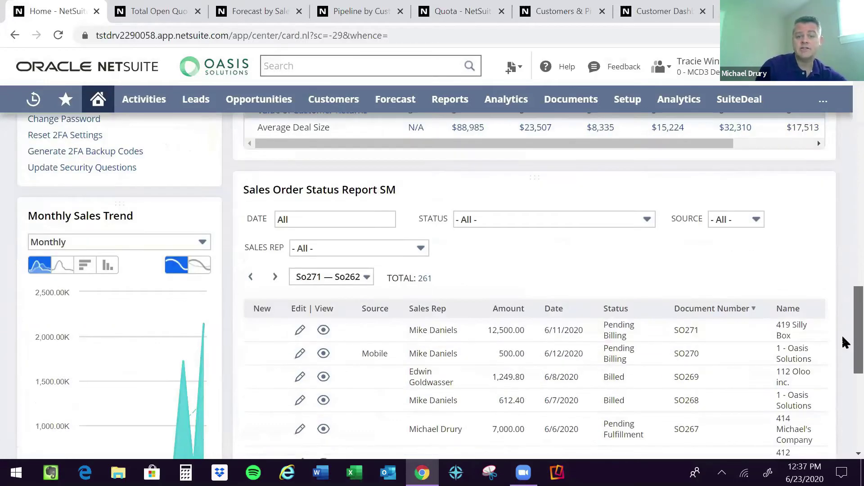
{"action": "scroll", "coordinate": [846, 346], "scroll_direction": "down", "scroll_amount": 2}
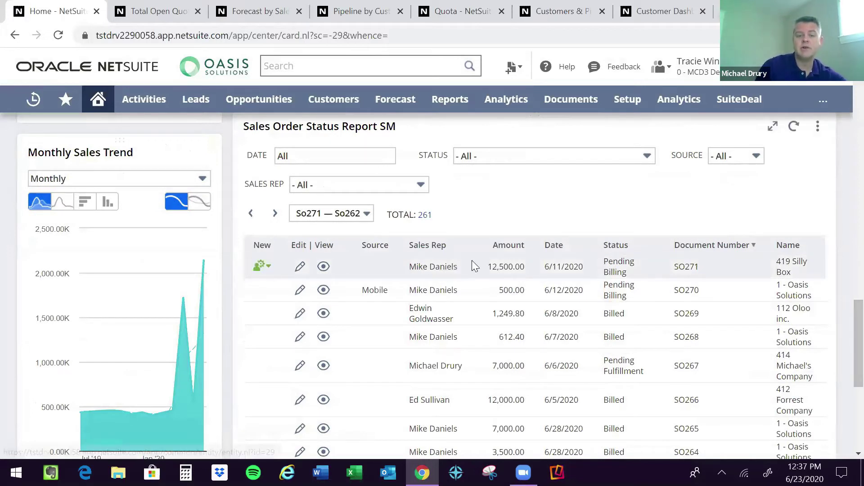
{"action": "left_click", "coordinate": [262, 268]}
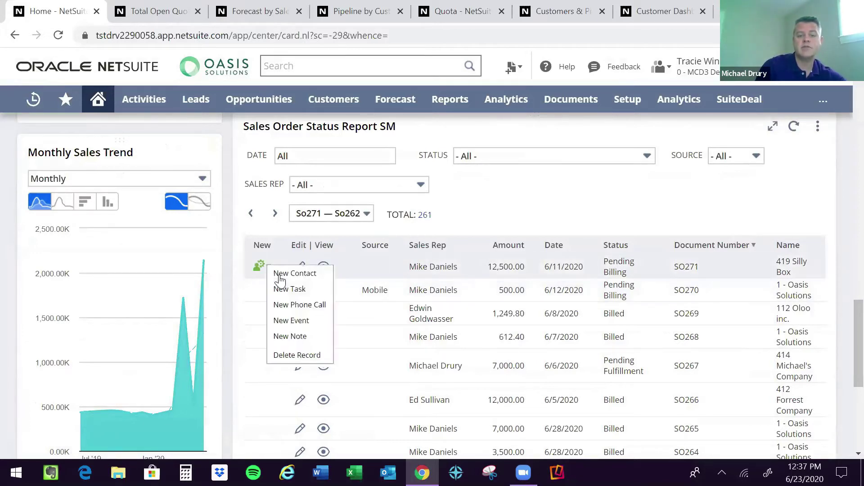
{"action": "left_click", "coordinate": [292, 289]}
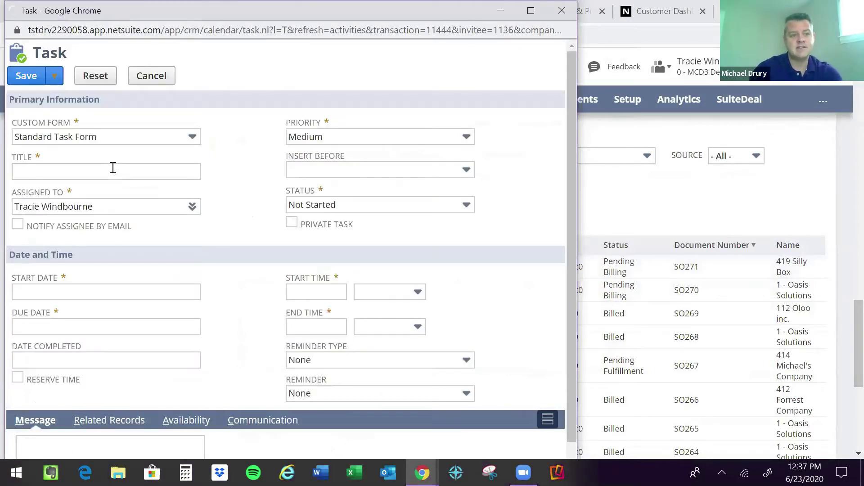
Title the task 'bill the customer'.
{"action": "left_click", "coordinate": [113, 171]}
{"action": "type", "text": "fo"}
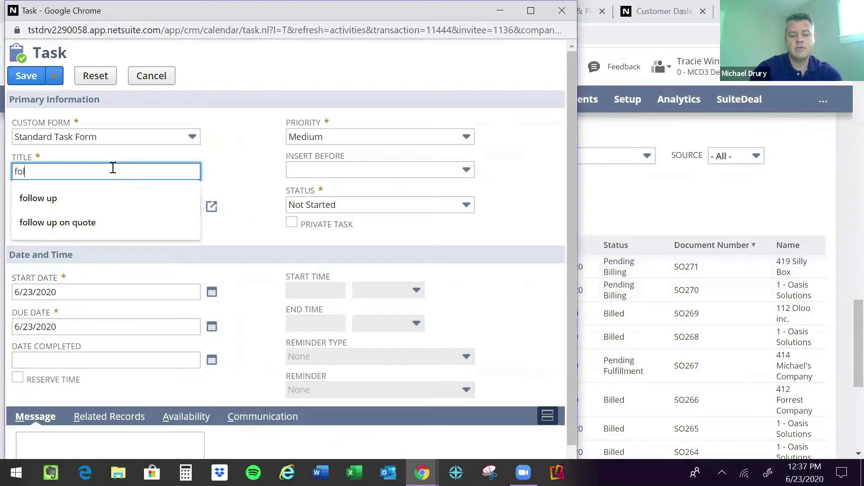
{"action": "key", "text": "BackSpace"}
{"action": "key", "text": "BackSpace"}
{"action": "type", "text": "bill th"}
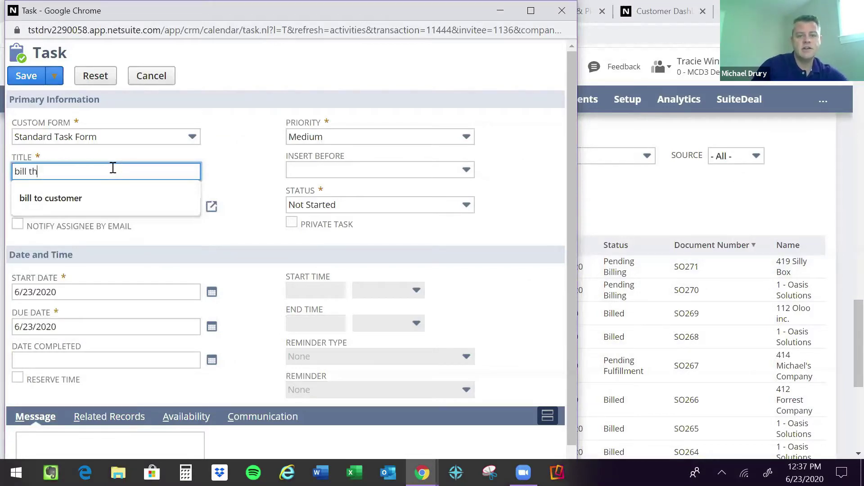
{"action": "type", "text": "e customer"}
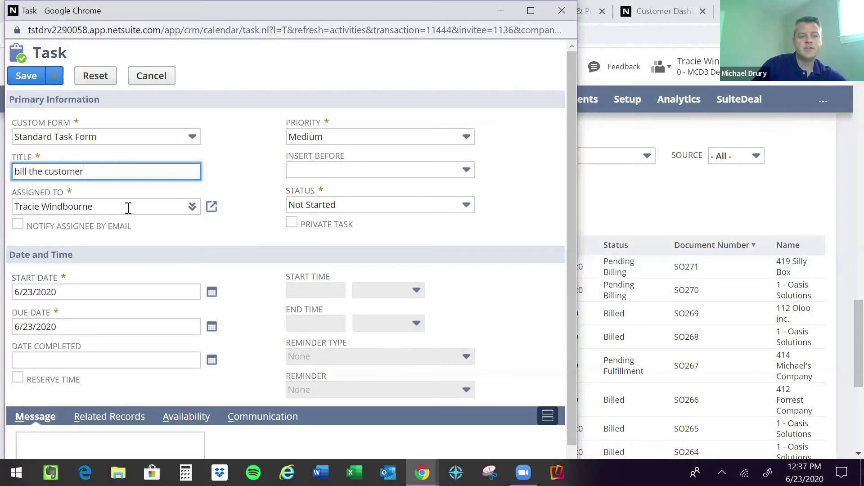
{"action": "left_click", "coordinate": [164, 239]}
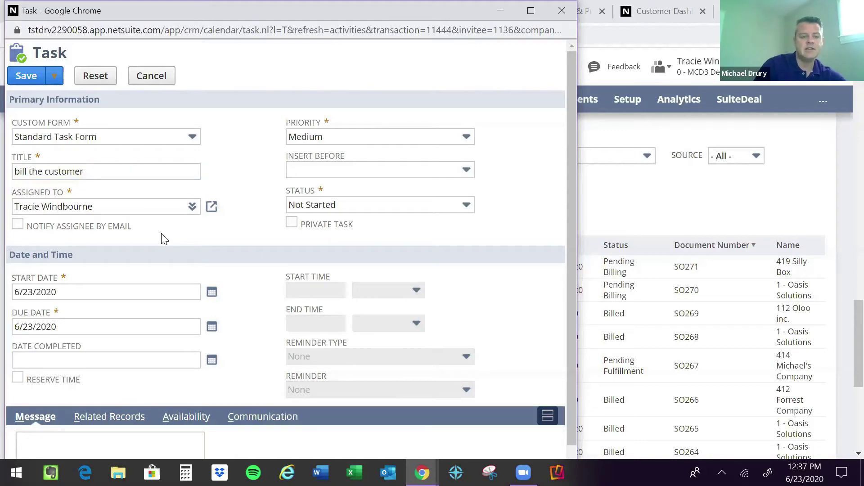
Add the message 'please bille the customer....', enable assignee email notification, and save the task.
{"action": "scroll", "coordinate": [40, 310], "scroll_direction": "down", "scroll_amount": 1}
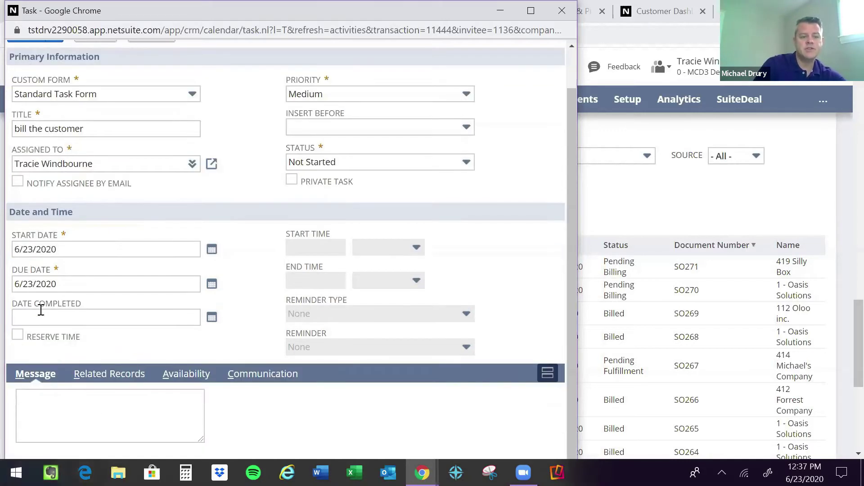
{"action": "left_click", "coordinate": [98, 408]}
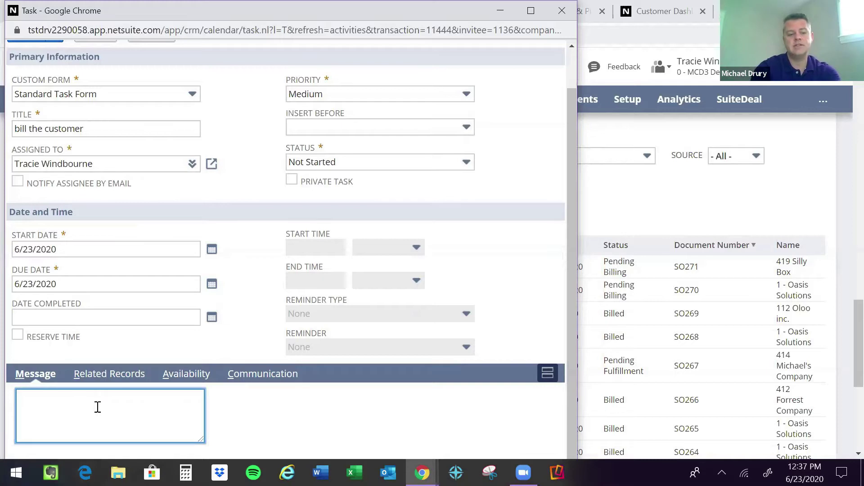
{"action": "type", "text": "please bille"}
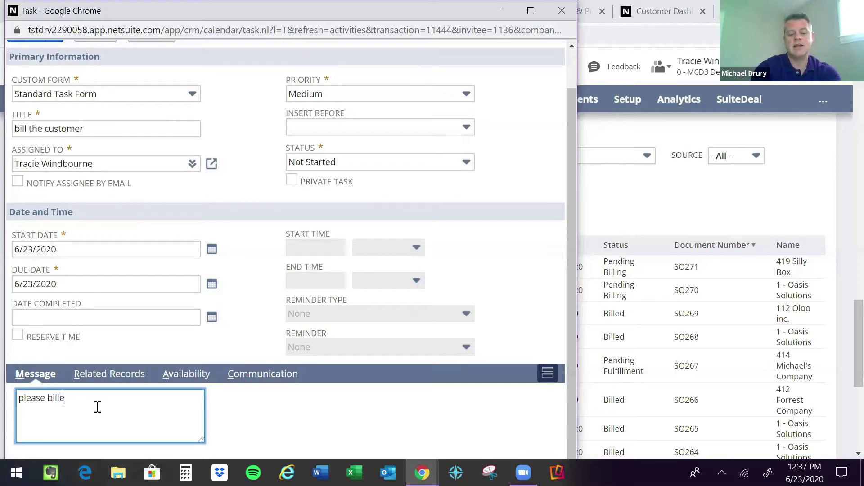
{"action": "type", "text": " the customer"}
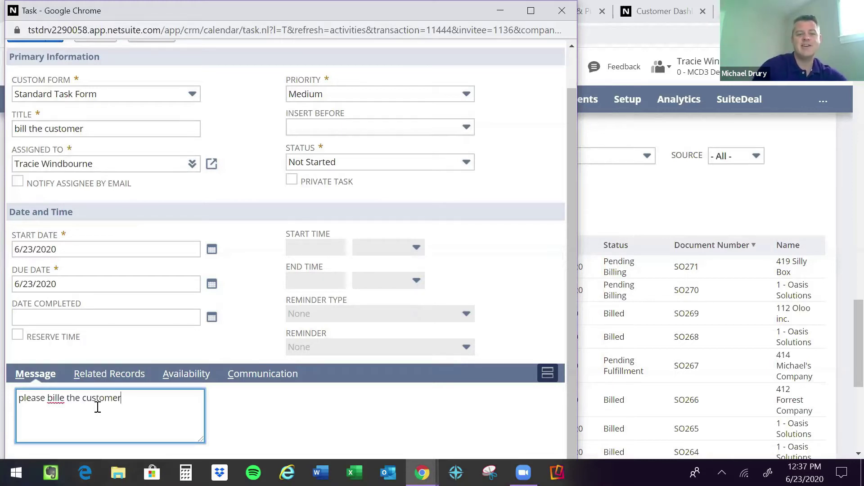
{"action": "type", "text": "...."}
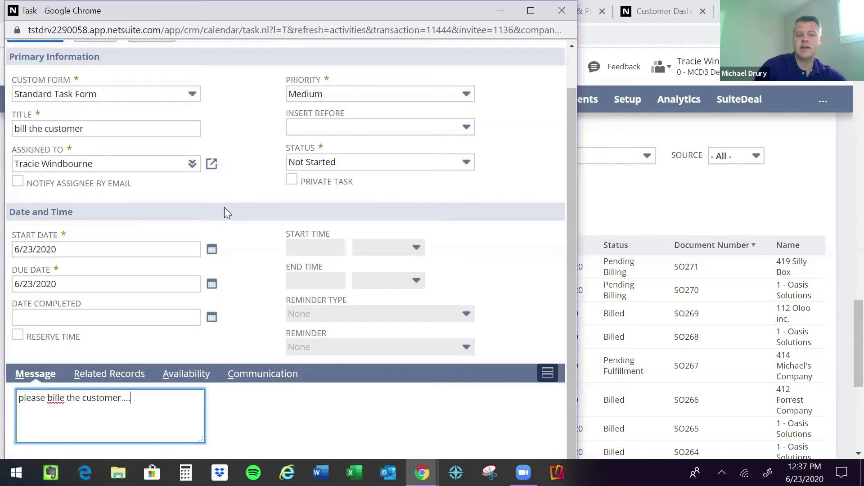
{"action": "scroll", "coordinate": [237, 179], "scroll_direction": "up", "scroll_amount": 1}
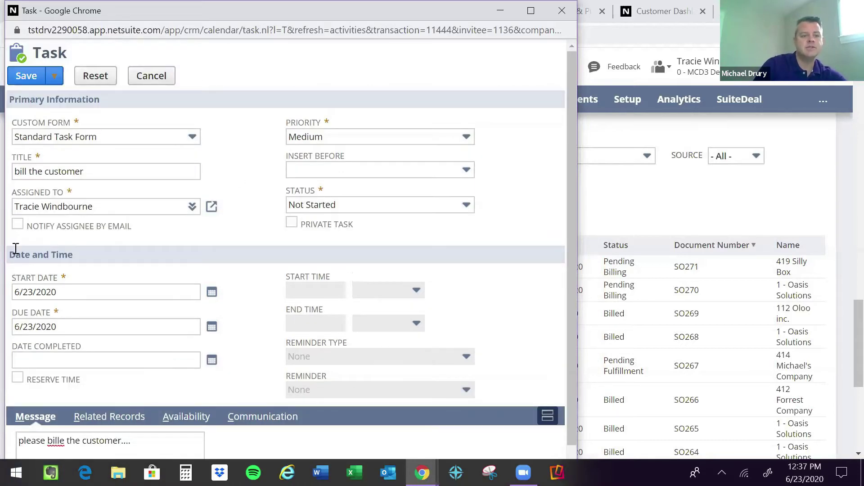
{"action": "left_click", "coordinate": [17, 224]}
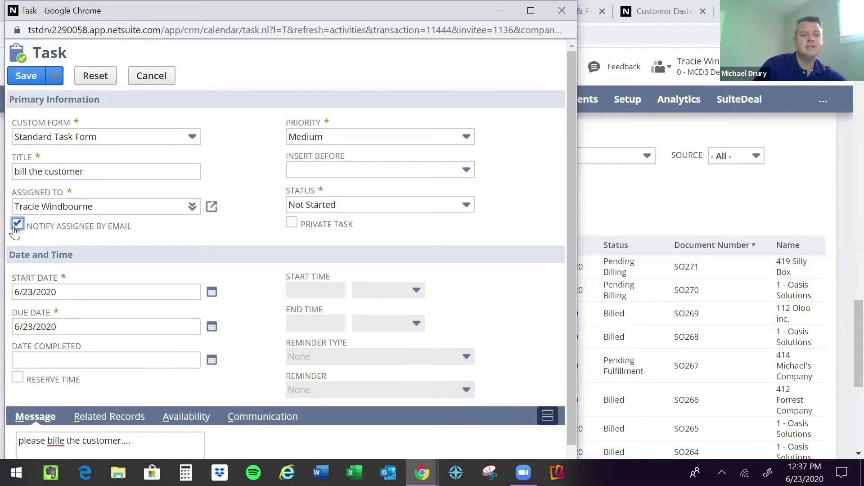
{"action": "left_click", "coordinate": [26, 77]}
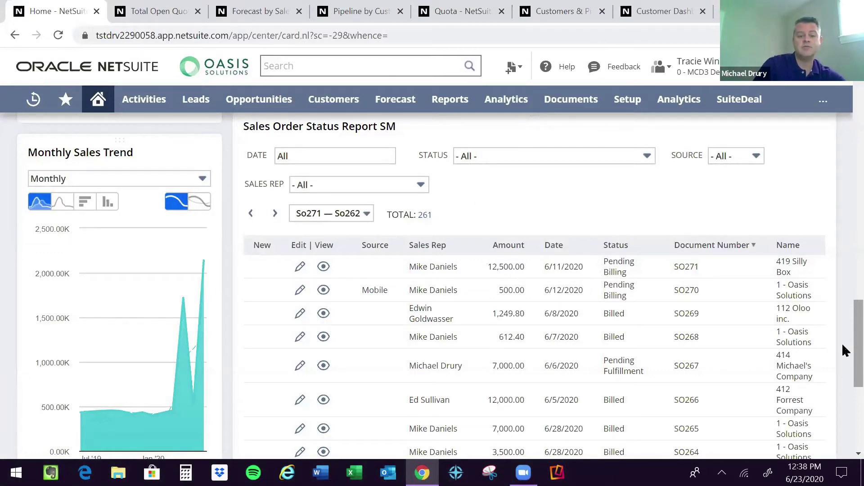
Change the KPI Meter measure from Open Opportunities to Sales, showing $2.1M.
{"action": "scroll", "coordinate": [842, 349], "scroll_direction": "down", "scroll_amount": 3}
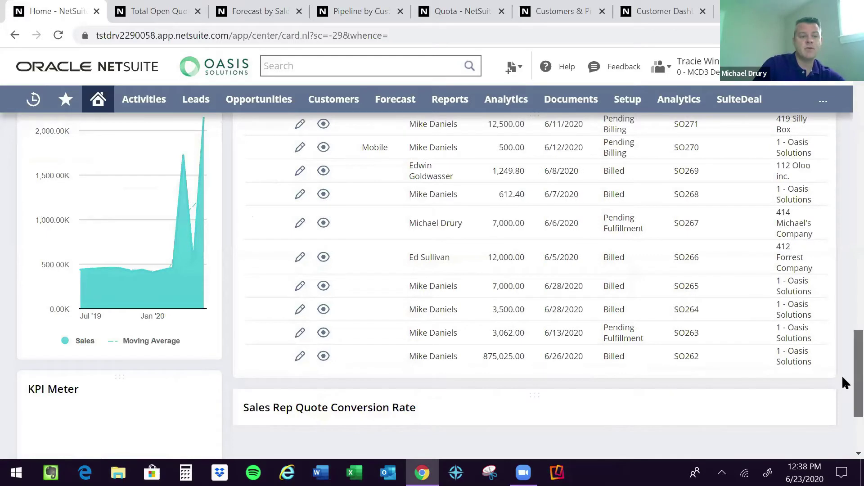
{"action": "scroll", "coordinate": [843, 377], "scroll_direction": "down", "scroll_amount": 3}
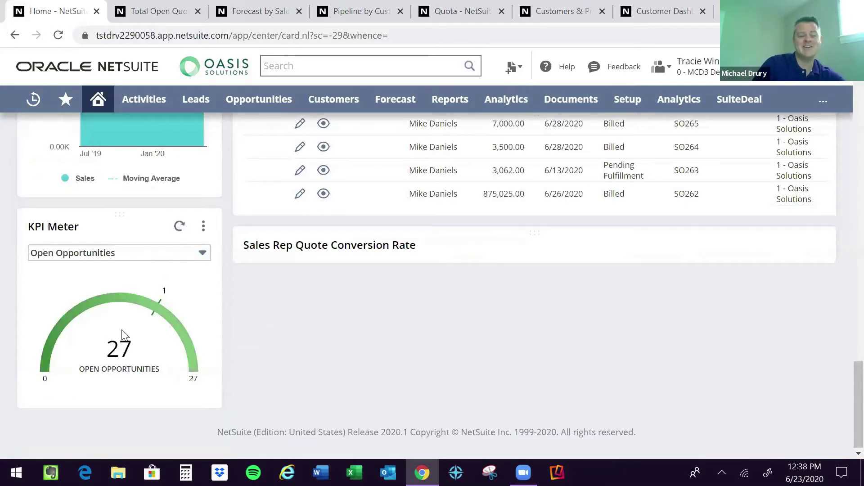
{"action": "mouse_move", "coordinate": [122, 332]}
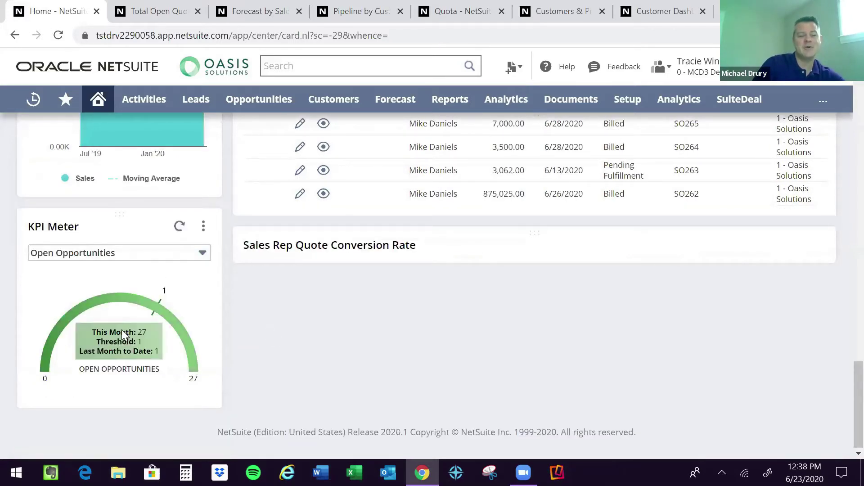
{"action": "left_click", "coordinate": [202, 253]}
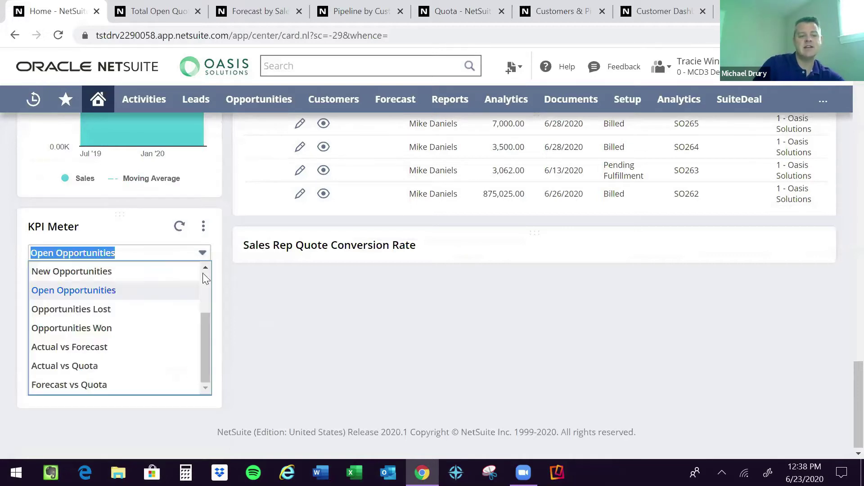
{"action": "scroll", "coordinate": [205, 287], "scroll_direction": "up", "scroll_amount": 2}
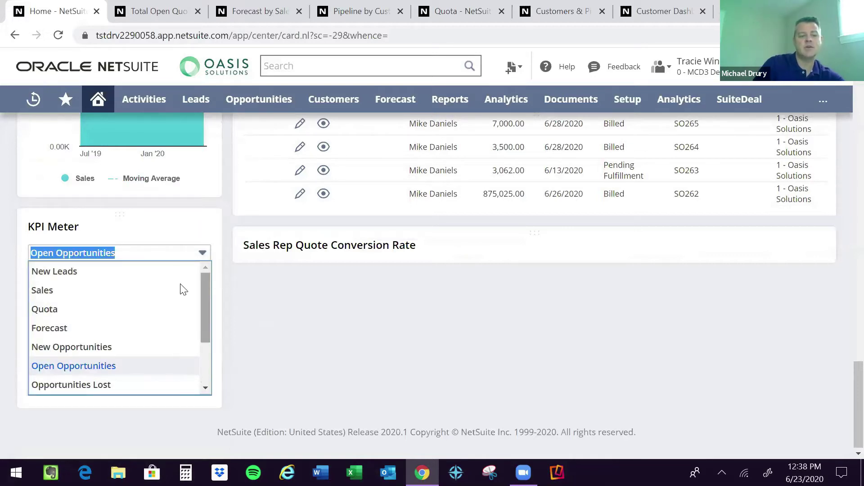
{"action": "left_click", "coordinate": [183, 290]}
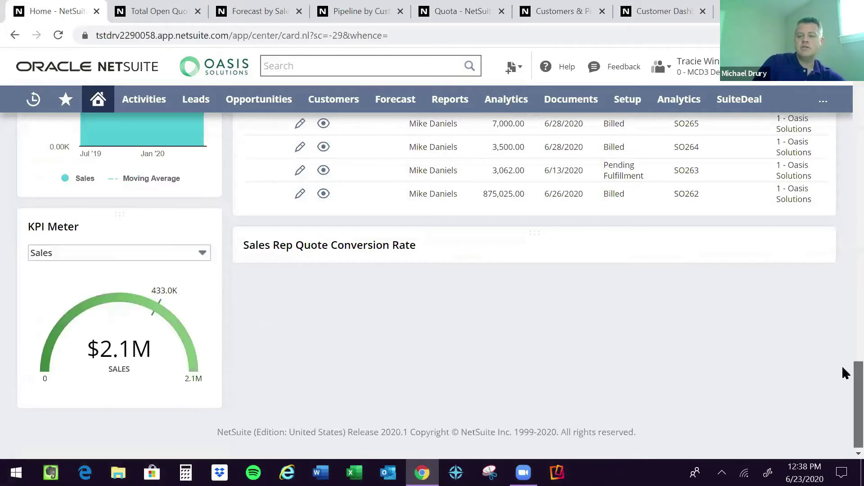
{"action": "scroll", "coordinate": [842, 162], "scroll_direction": "up", "scroll_amount": 10}
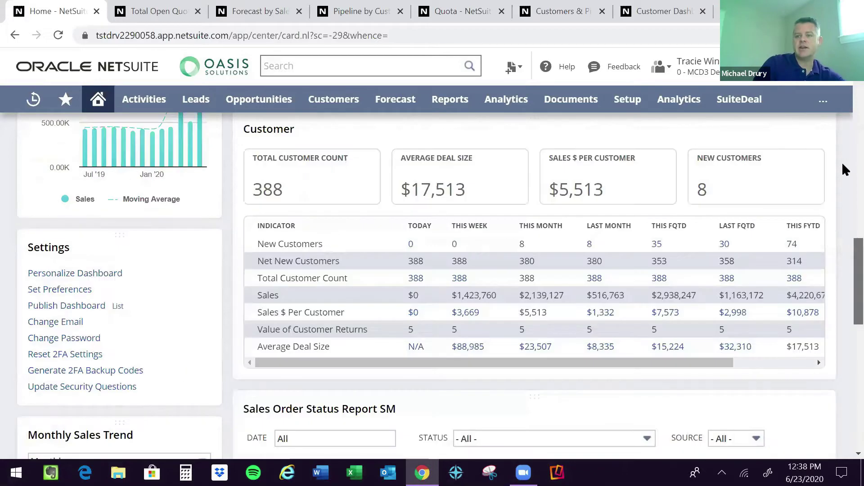
{"action": "scroll", "coordinate": [845, 115], "scroll_direction": "up", "scroll_amount": 10}
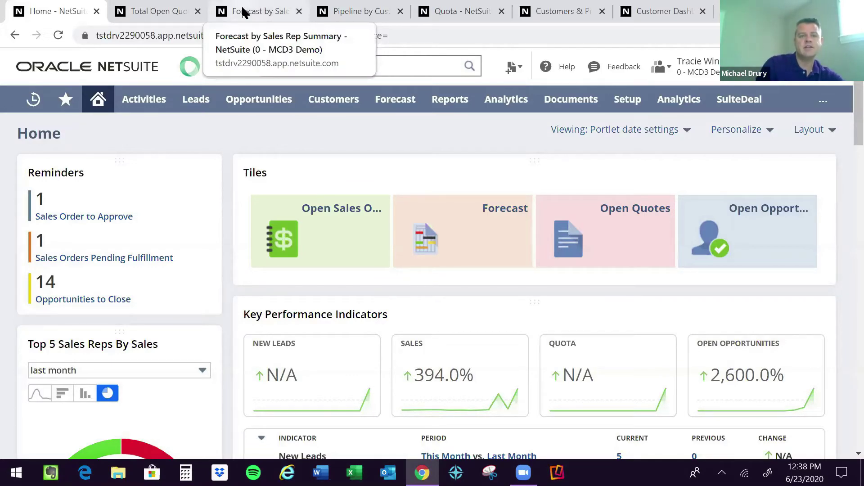
Review the Forecast by Sales Rep Summary for 6/1–6/30/2020 and each rep's forecast totals.
{"action": "left_click", "coordinate": [243, 12]}
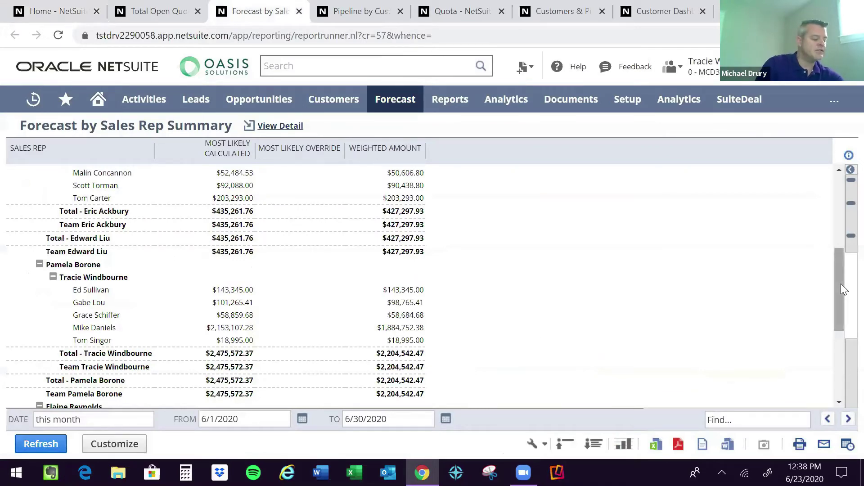
{"action": "left_click_drag", "start_coordinate": [841, 283], "coordinate": [839, 233]}
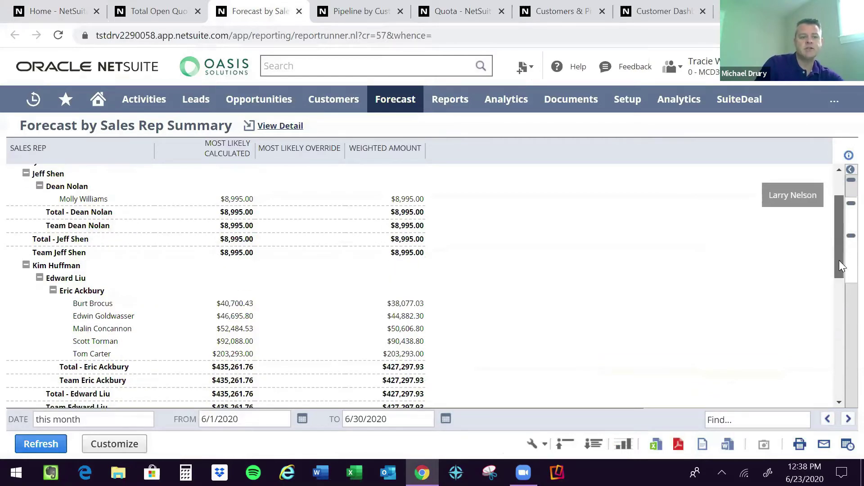
{"action": "scroll", "coordinate": [840, 261], "scroll_direction": "down", "scroll_amount": 3}
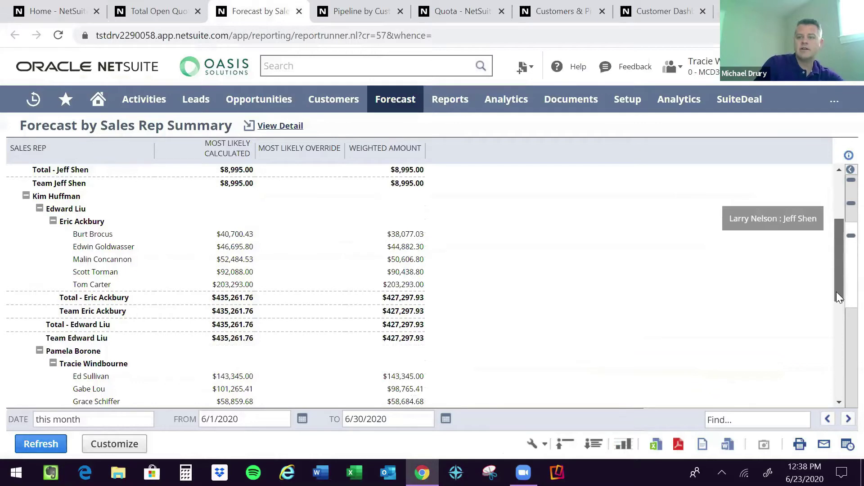
{"action": "scroll", "coordinate": [163, 263], "scroll_direction": "down", "scroll_amount": 5}
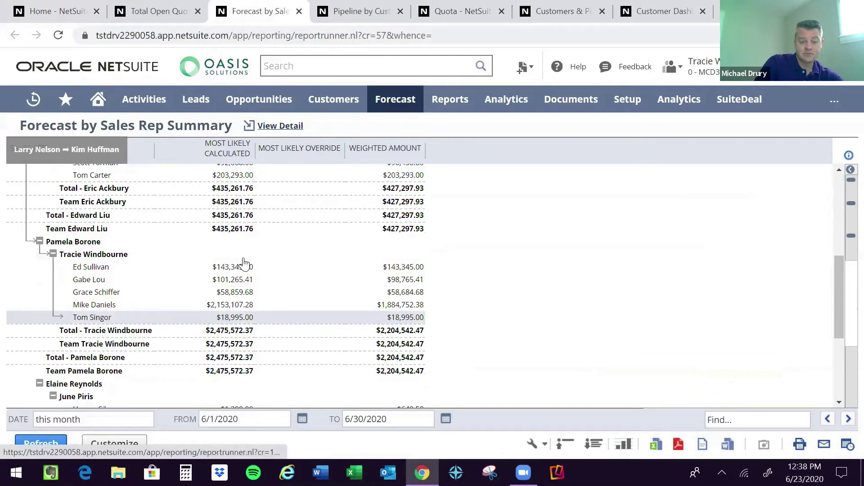
{"action": "left_click_drag", "start_coordinate": [592, 288], "coordinate": [593, 288]}
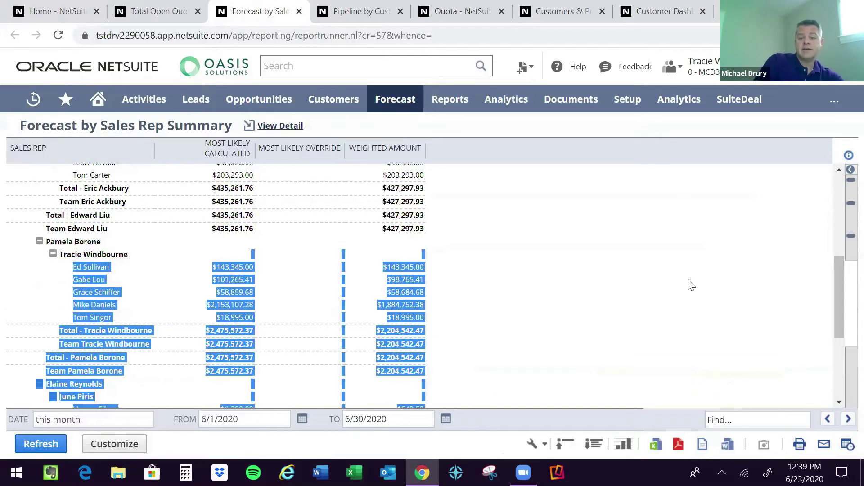
{"action": "left_click", "coordinate": [847, 446]}
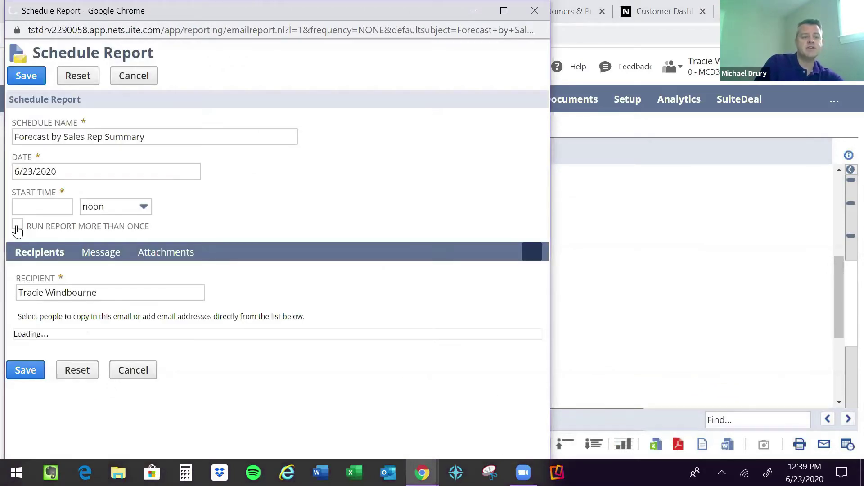
{"action": "left_click", "coordinate": [17, 227]}
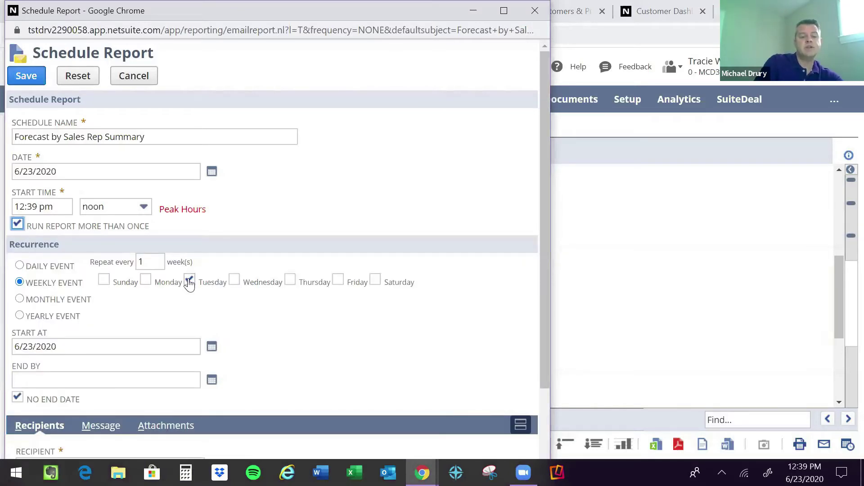
{"action": "left_click", "coordinate": [190, 280]}
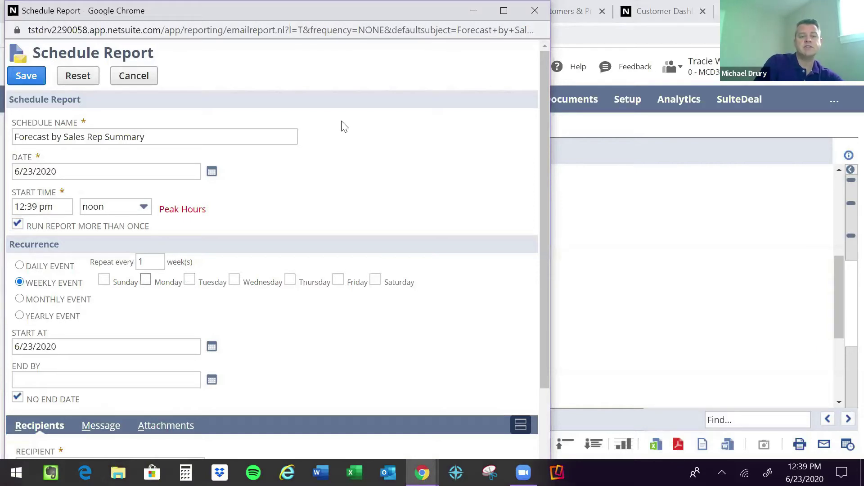
{"action": "left_click", "coordinate": [189, 279]}
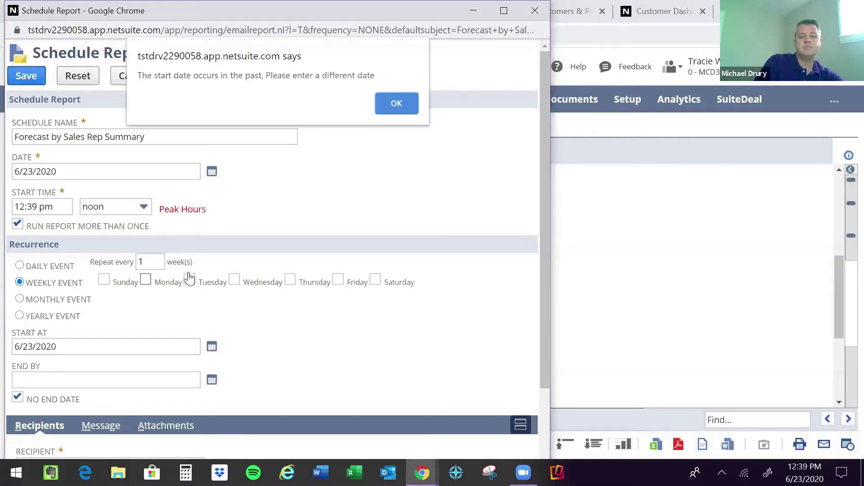
{"action": "key", "text": "Return"}
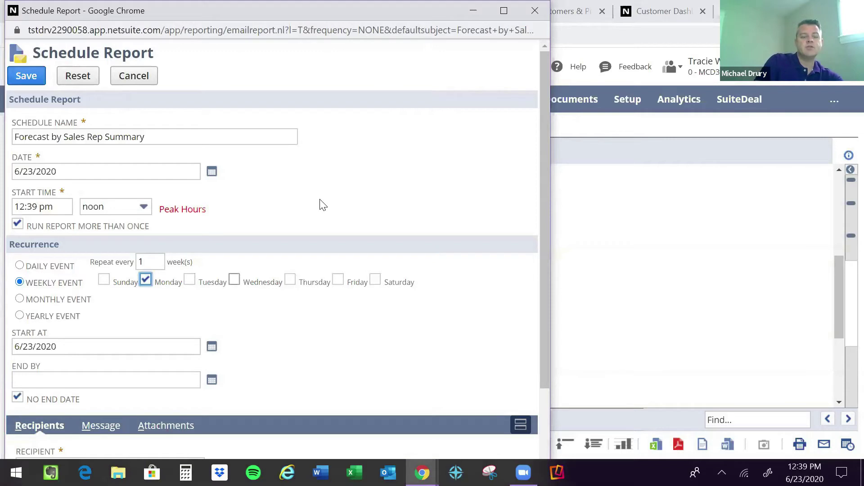
{"action": "left_click", "coordinate": [495, 139]}
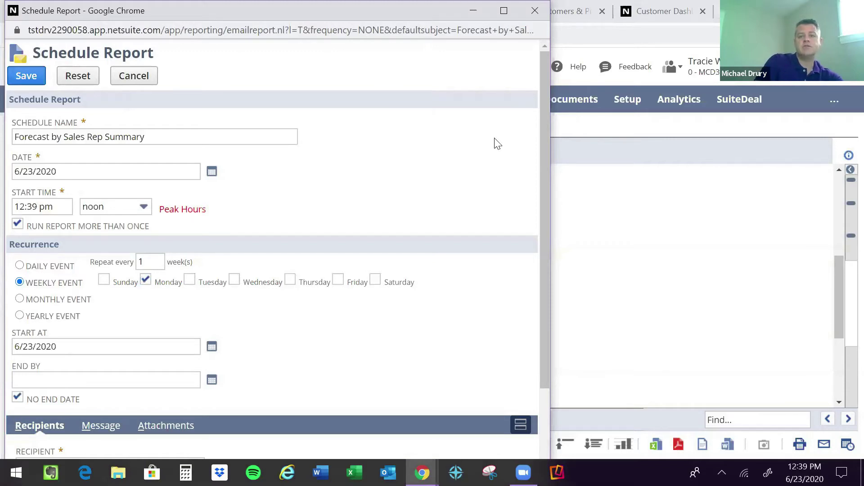
{"action": "left_click", "coordinate": [534, 9]}
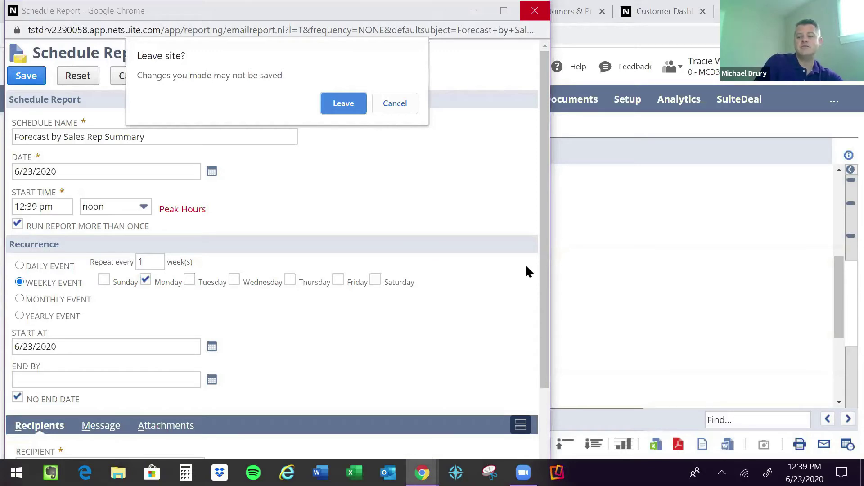
{"action": "key", "text": "Return"}
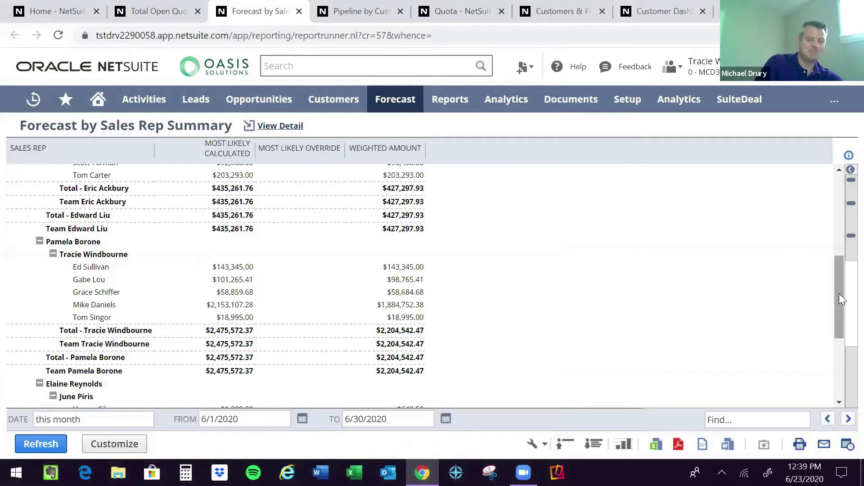
Show the Forecast > Reports > Forecast by Sales Rep submenu with its Summary and Detail options.
{"action": "left_click_drag", "start_coordinate": [839, 294], "coordinate": [840, 277]}
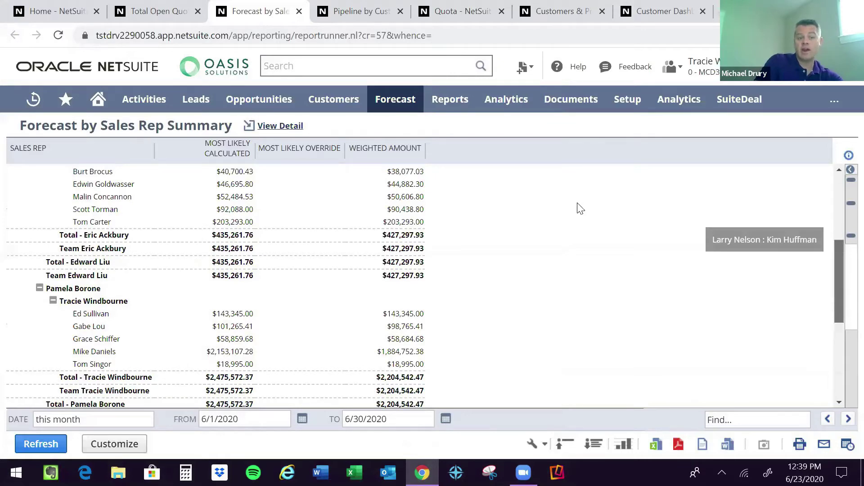
{"action": "scroll", "coordinate": [580, 208], "scroll_direction": "up", "scroll_amount": 1}
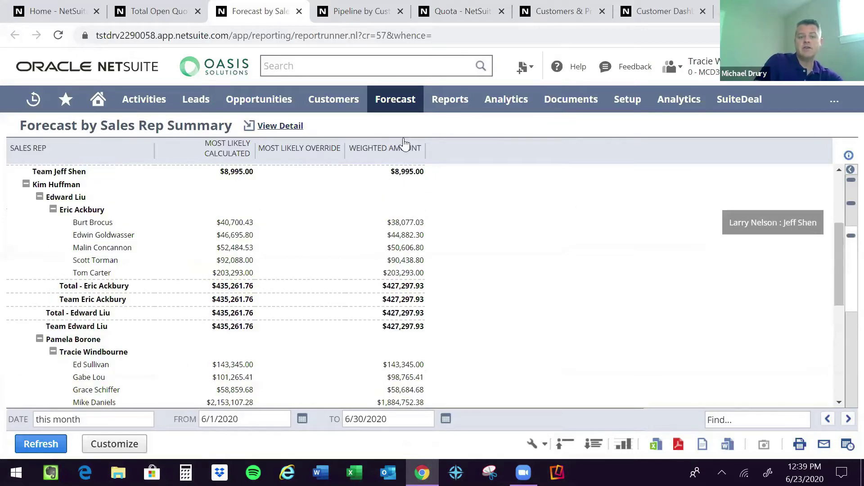
{"action": "mouse_move", "coordinate": [396, 100]}
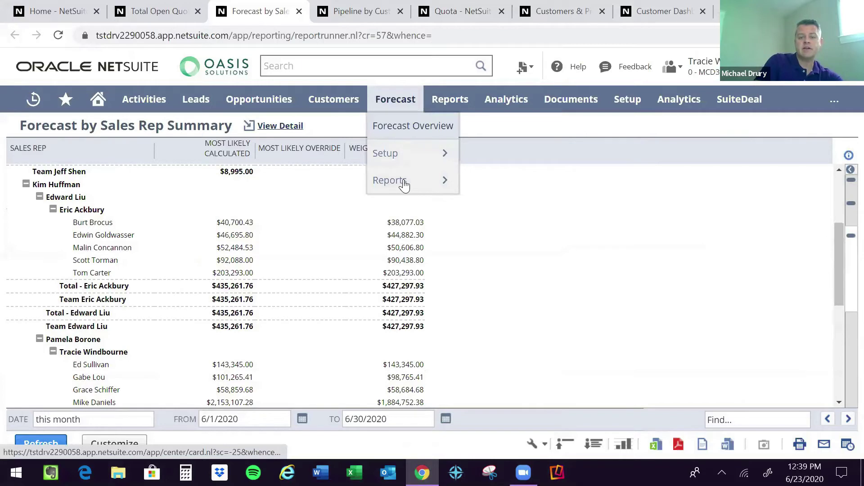
{"action": "mouse_move", "coordinate": [404, 185]}
{"action": "mouse_move", "coordinate": [540, 185]}
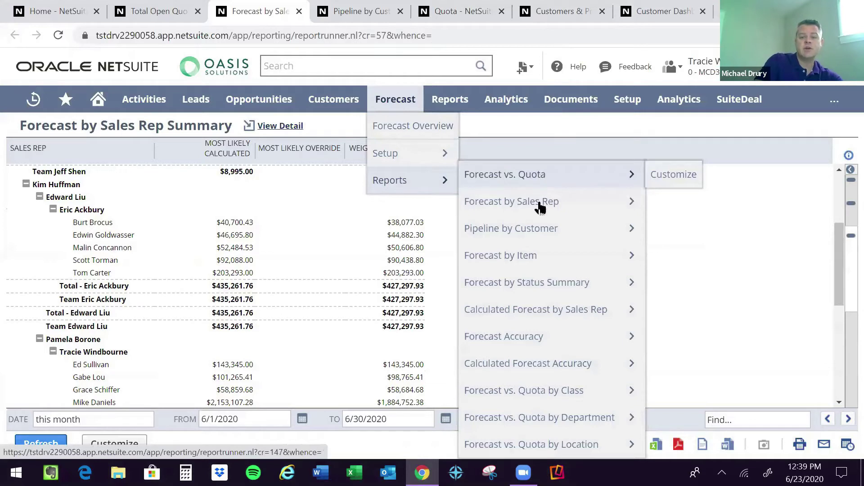
{"action": "mouse_move", "coordinate": [540, 208]}
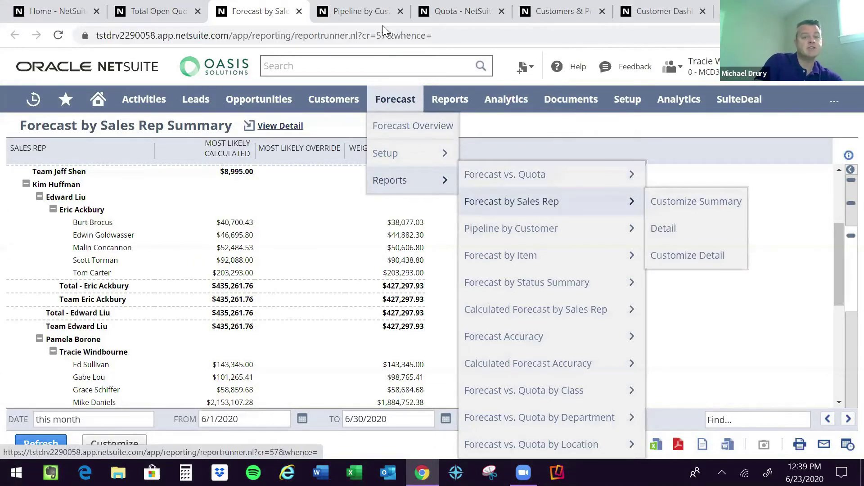
Review the Pipeline by Customer Summary down to its $409,669.61 projected and $124,322.69 weighted totals.
{"action": "left_click", "coordinate": [367, 7]}
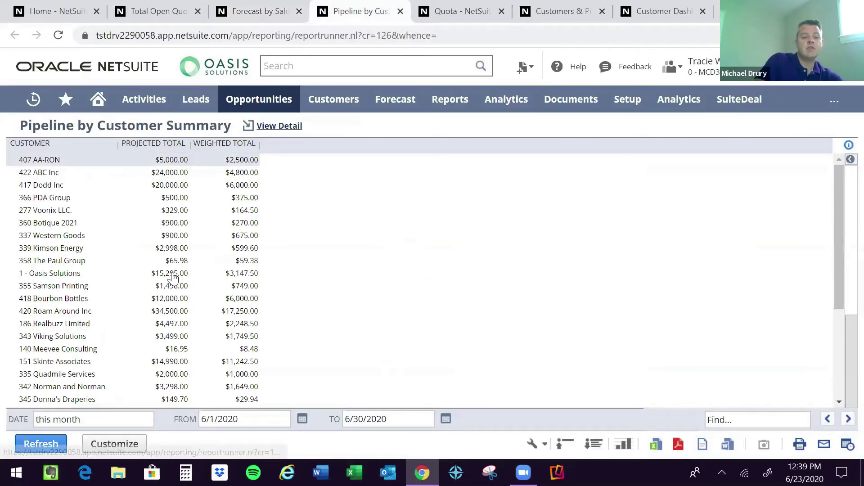
{"action": "left_click_drag", "start_coordinate": [173, 299], "coordinate": [696, 275]}
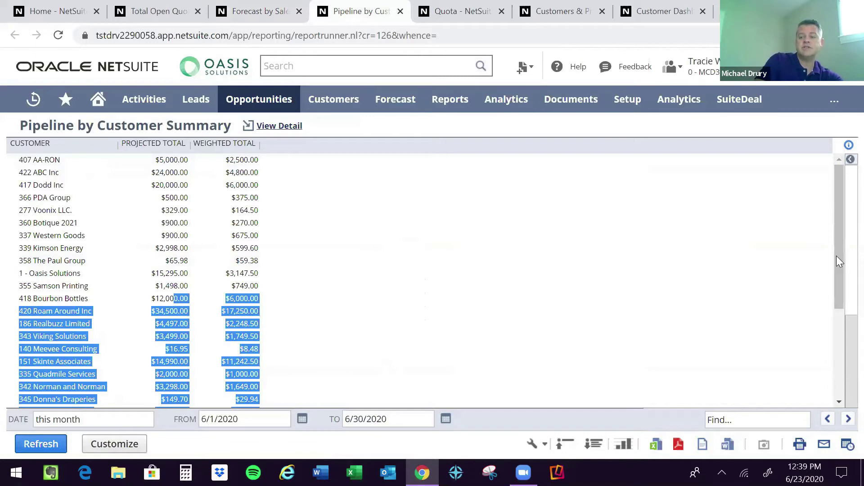
{"action": "scroll", "coordinate": [837, 287], "scroll_direction": "down", "scroll_amount": 1}
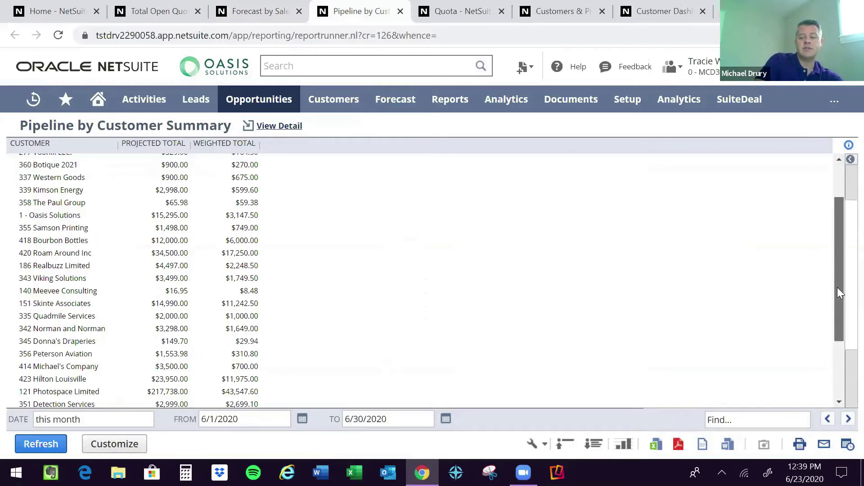
{"action": "scroll", "coordinate": [835, 354], "scroll_direction": "down", "scroll_amount": 2}
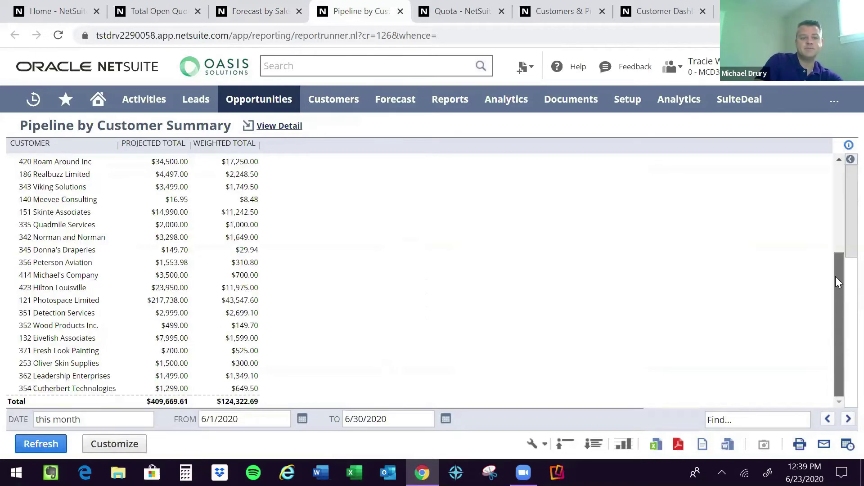
{"action": "scroll", "coordinate": [835, 277], "scroll_direction": "up", "scroll_amount": 1}
{"action": "scroll", "coordinate": [609, 234], "scroll_direction": "up", "scroll_amount": 3}
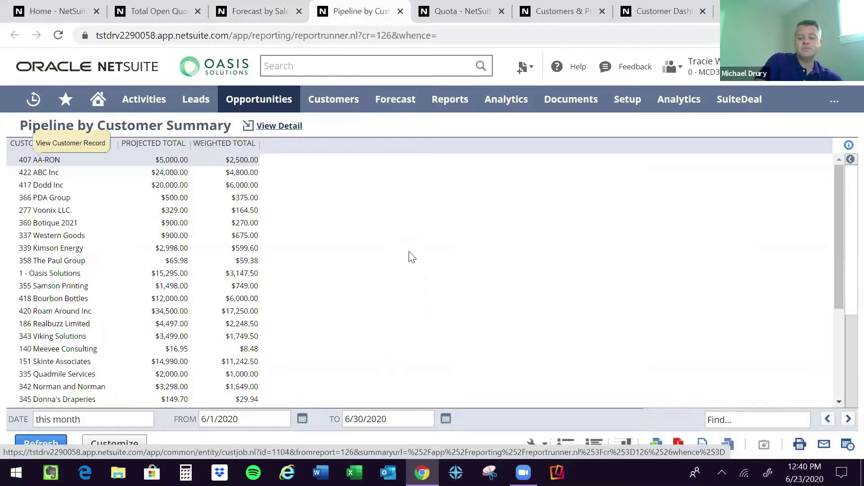
Review the sales rep's 2020 quota record and its 79,000.00 monthly breakdown.
{"action": "left_click", "coordinate": [458, 9]}
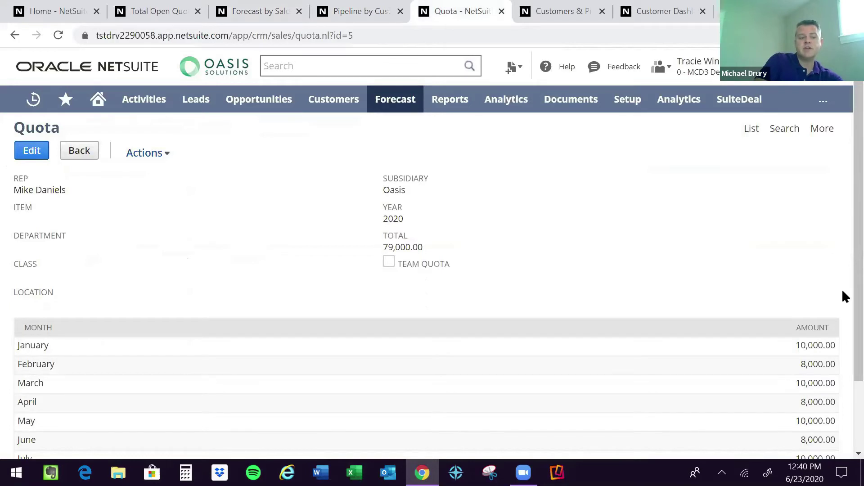
{"action": "scroll", "coordinate": [97, 268], "scroll_direction": "down", "scroll_amount": 3}
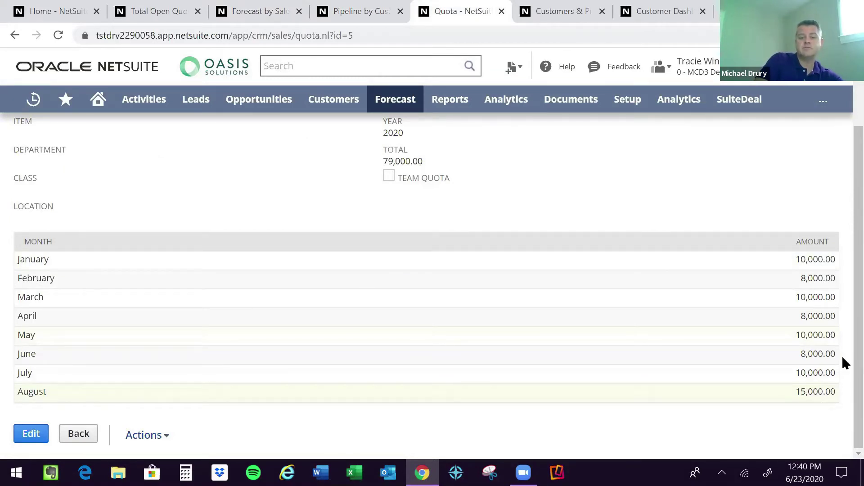
{"action": "scroll", "coordinate": [842, 341], "scroll_direction": "up", "scroll_amount": 1}
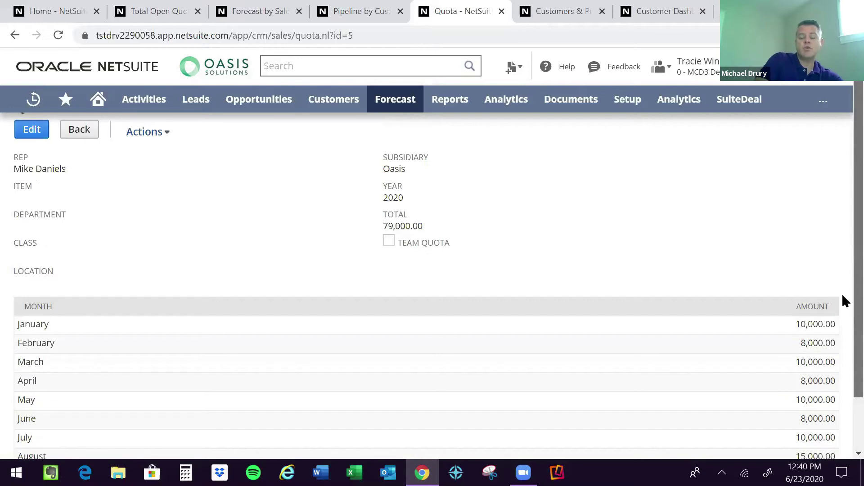
{"action": "scroll", "coordinate": [842, 298], "scroll_direction": "up", "scroll_amount": 1}
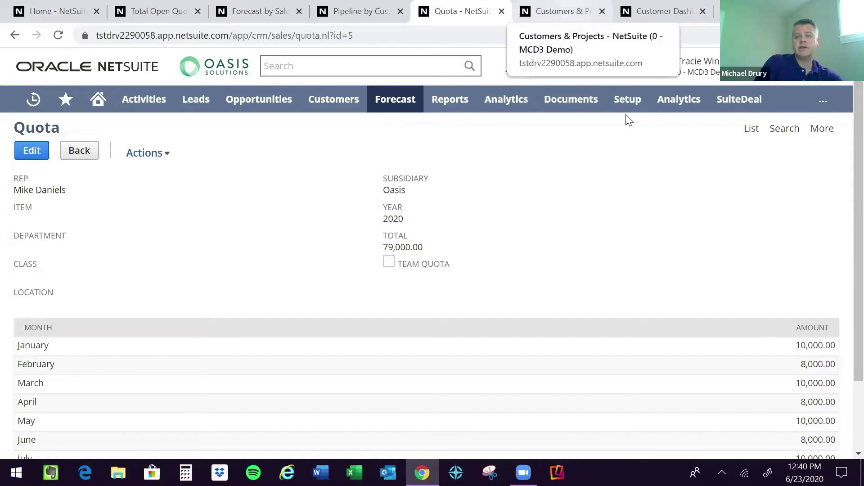
Open the Sales Territory List from Setup > Sales & Marketing Automation.
{"action": "mouse_move", "coordinate": [633, 110]}
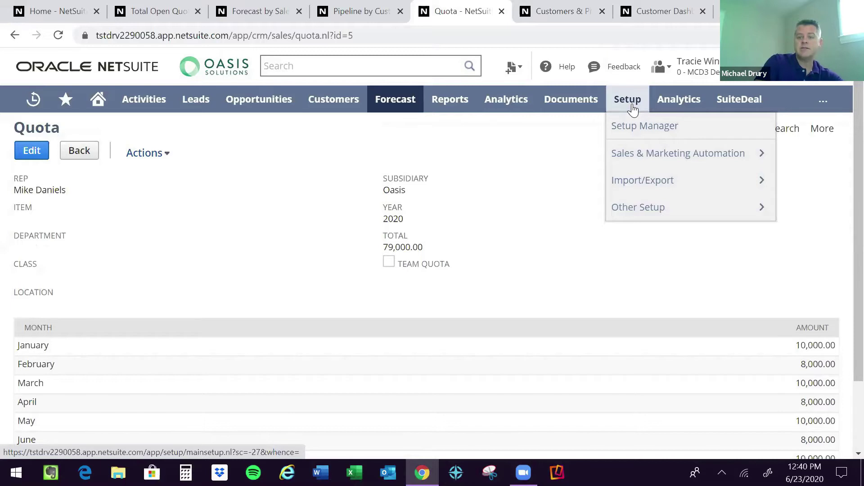
{"action": "mouse_move", "coordinate": [631, 153]}
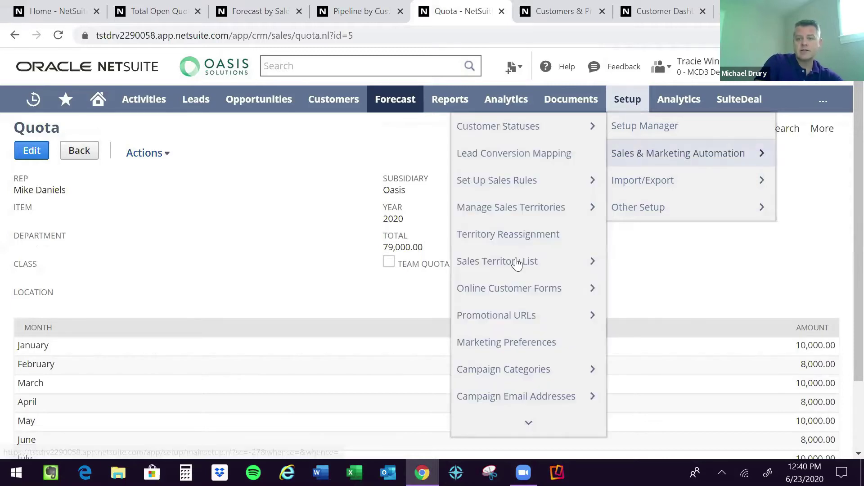
{"action": "mouse_move", "coordinate": [517, 263]}
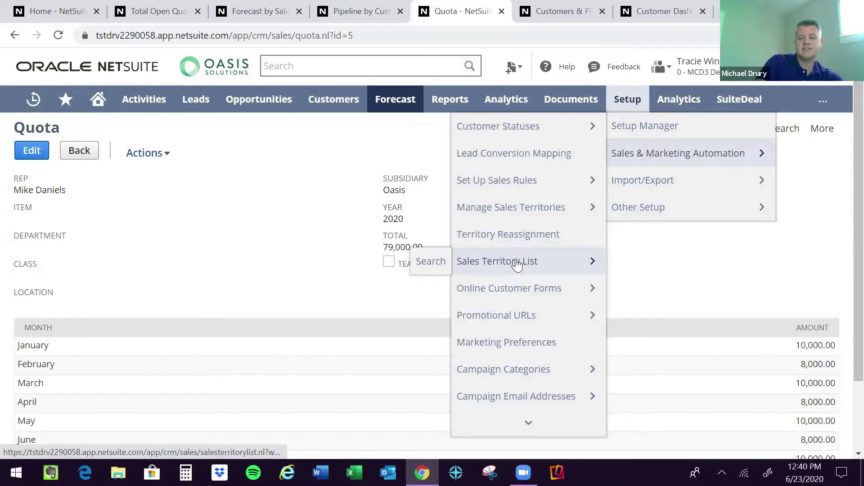
{"action": "left_click", "coordinate": [517, 264]}
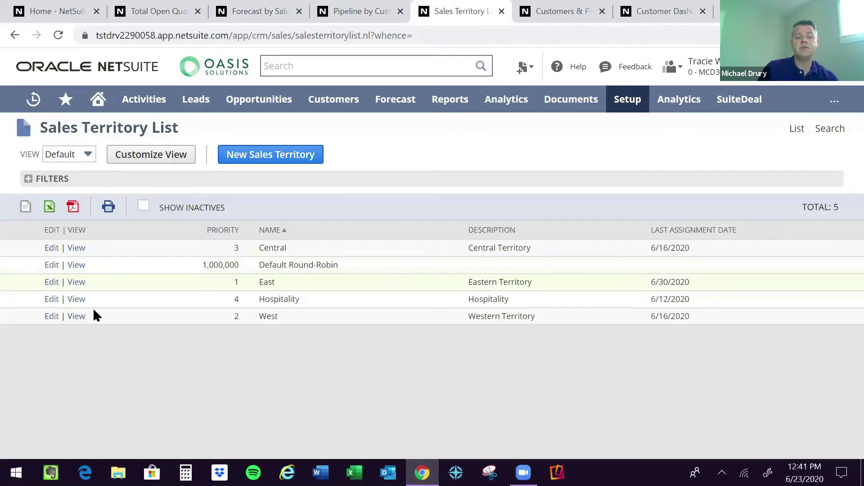
View the Hospitality territory's Industry rule, then bring up the Customers & Projects list of 351 customers.
{"action": "left_click", "coordinate": [76, 299]}
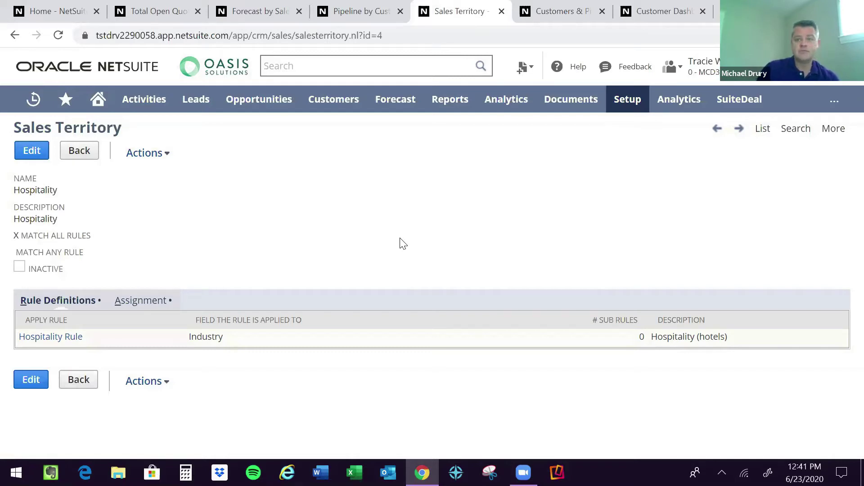
{"action": "left_click", "coordinate": [561, 11]}
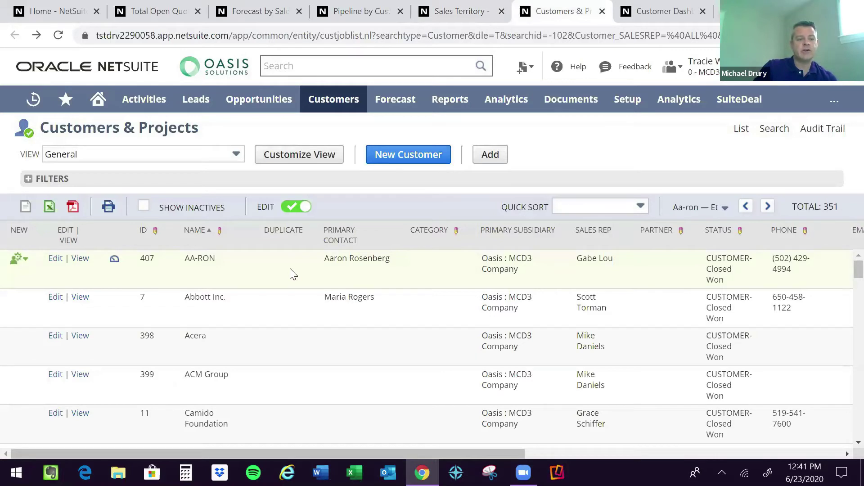
Start a new Task for customer AA-RON from its row's New menu.
{"action": "left_click", "coordinate": [18, 258]}
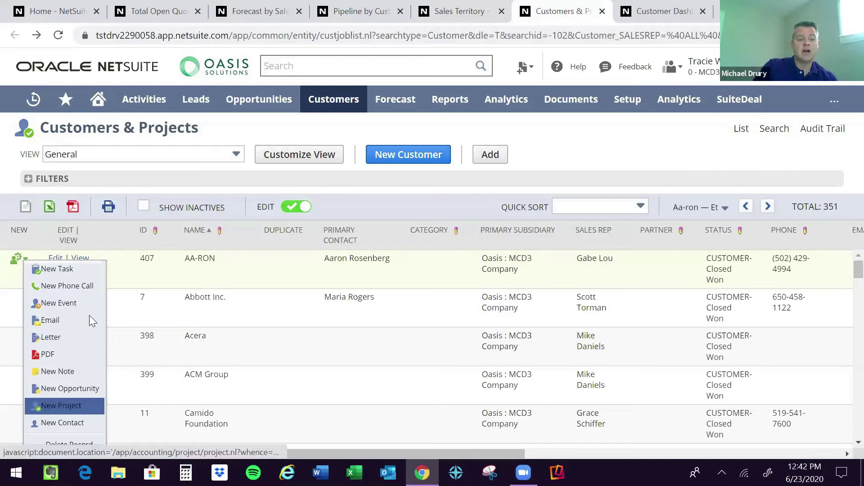
{"action": "left_click", "coordinate": [75, 270]}
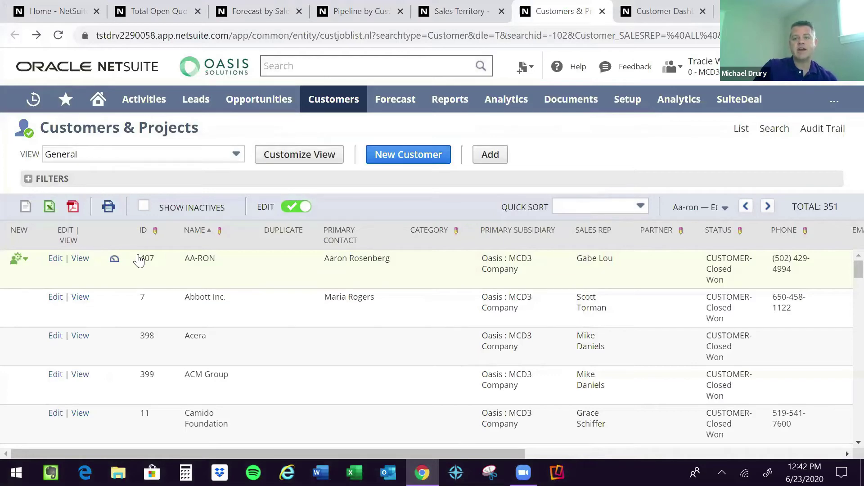
Switch to the 407 AA-RON Customer Dashboard and scroll down to its Transactions section.
{"action": "left_click", "coordinate": [667, 17]}
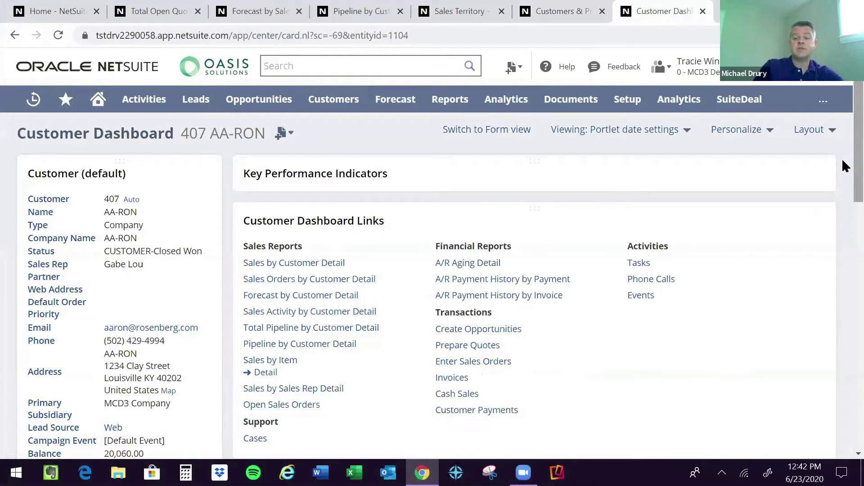
{"action": "mouse_move", "coordinate": [642, 306]}
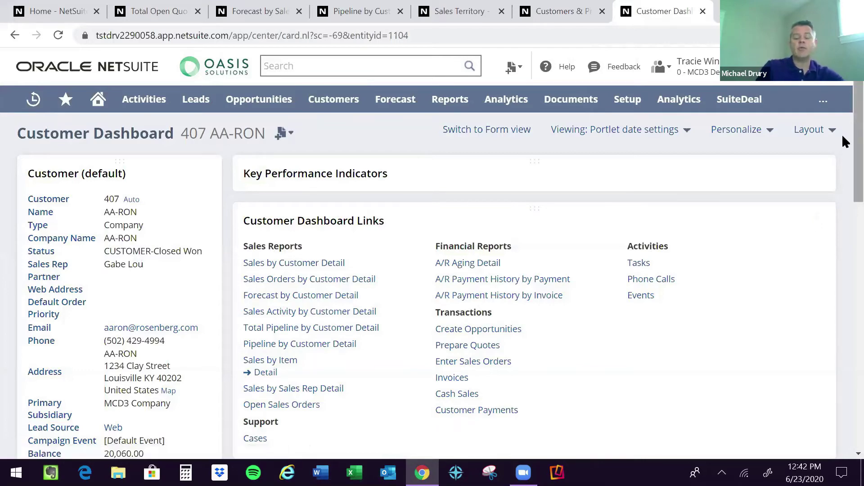
{"action": "scroll", "coordinate": [842, 136], "scroll_direction": "down", "scroll_amount": 1}
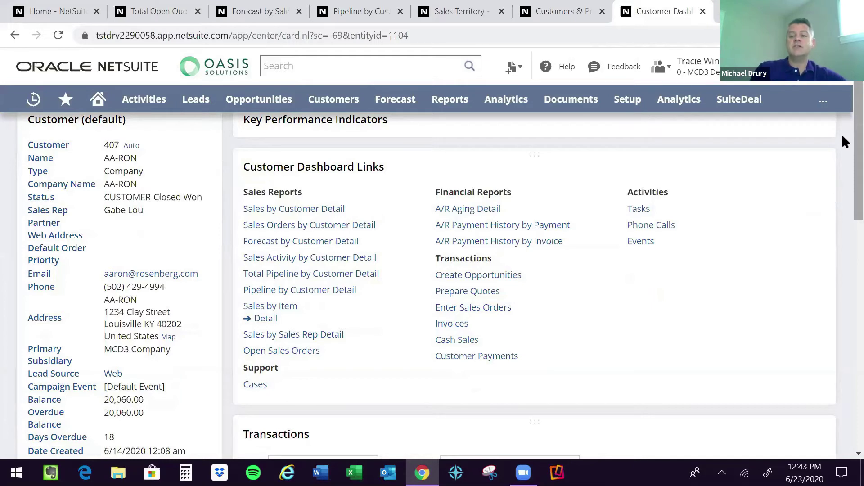
{"action": "scroll", "coordinate": [842, 139], "scroll_direction": "down", "scroll_amount": 1}
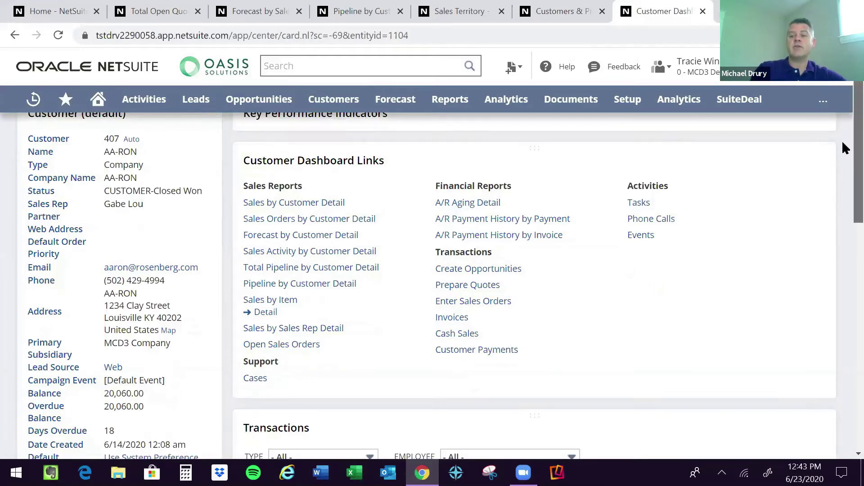
{"action": "scroll", "coordinate": [842, 147], "scroll_direction": "down", "scroll_amount": 1}
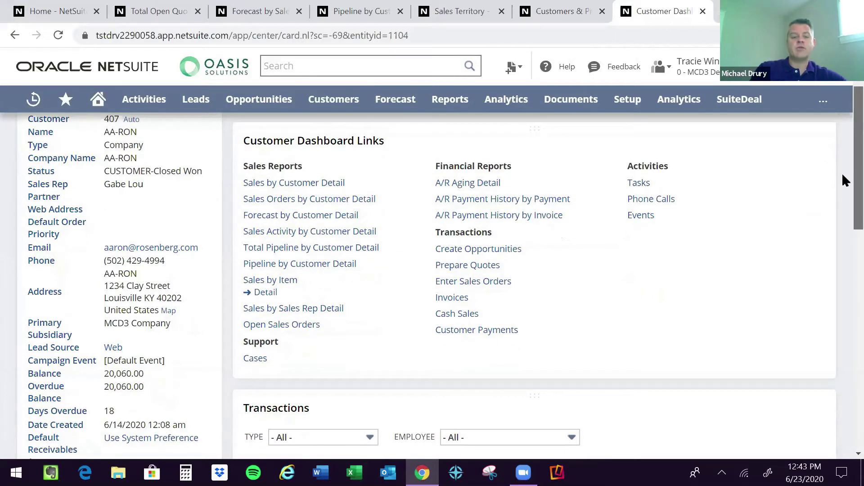
{"action": "scroll", "coordinate": [843, 175], "scroll_direction": "down", "scroll_amount": 1}
{"action": "scroll", "coordinate": [842, 182], "scroll_direction": "down", "scroll_amount": 1}
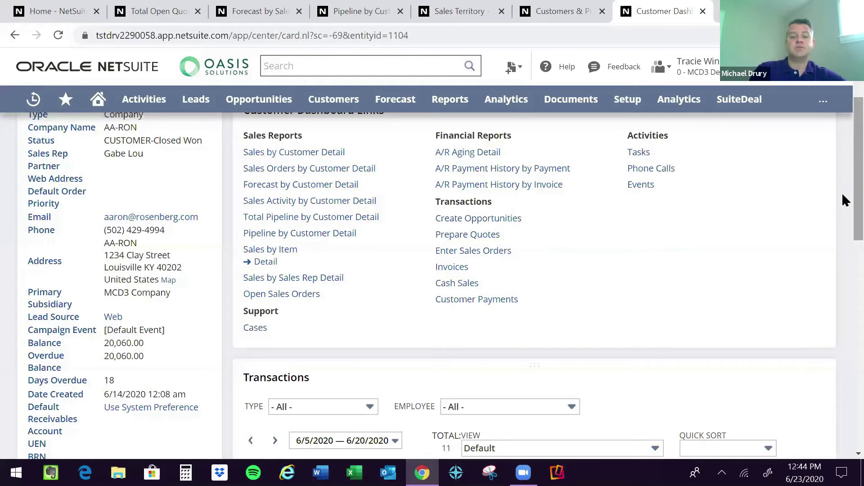
{"action": "scroll", "coordinate": [565, 189], "scroll_direction": "down", "scroll_amount": 1}
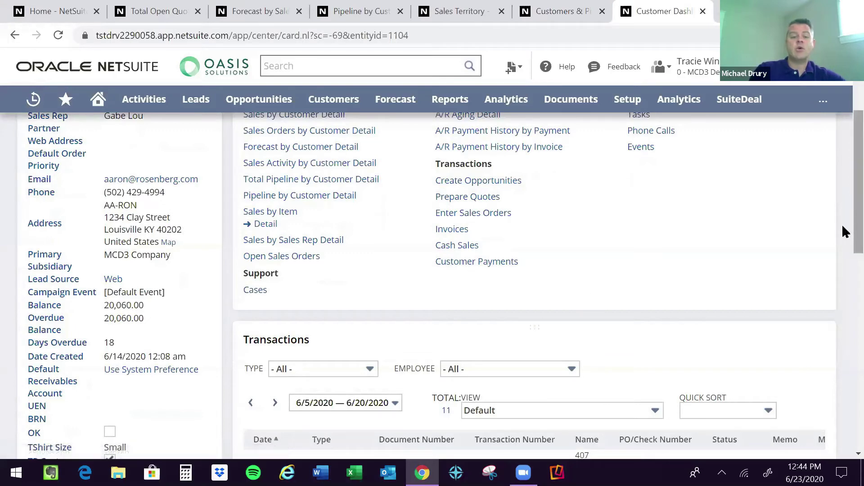
{"action": "scroll", "coordinate": [844, 249], "scroll_direction": "down", "scroll_amount": 3}
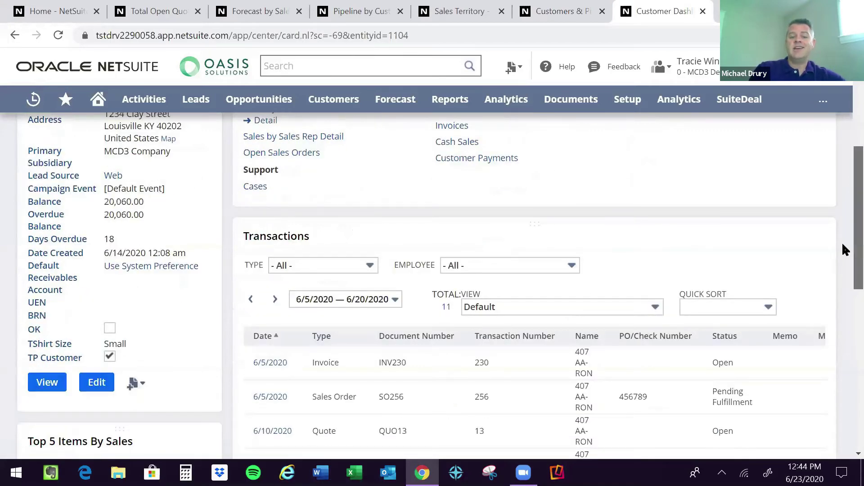
{"action": "scroll", "coordinate": [844, 279], "scroll_direction": "down", "scroll_amount": 2}
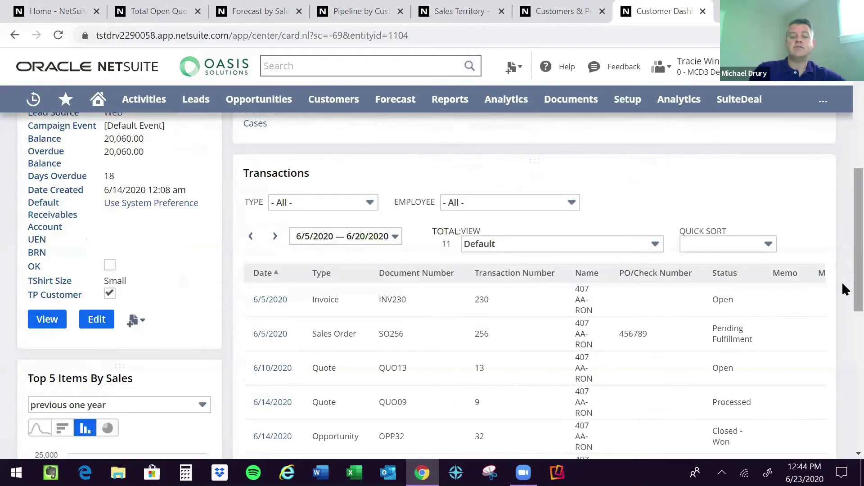
{"action": "scroll", "coordinate": [842, 303], "scroll_direction": "down", "scroll_amount": 1}
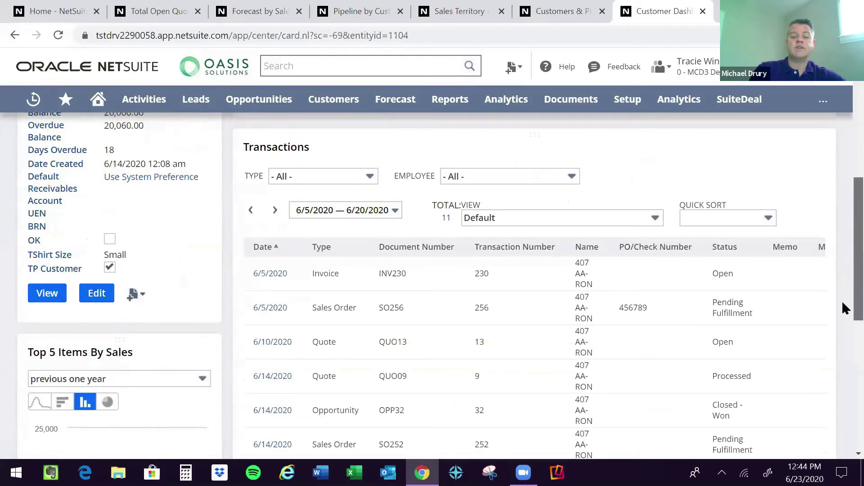
{"action": "scroll", "coordinate": [843, 303], "scroll_direction": "down", "scroll_amount": 2}
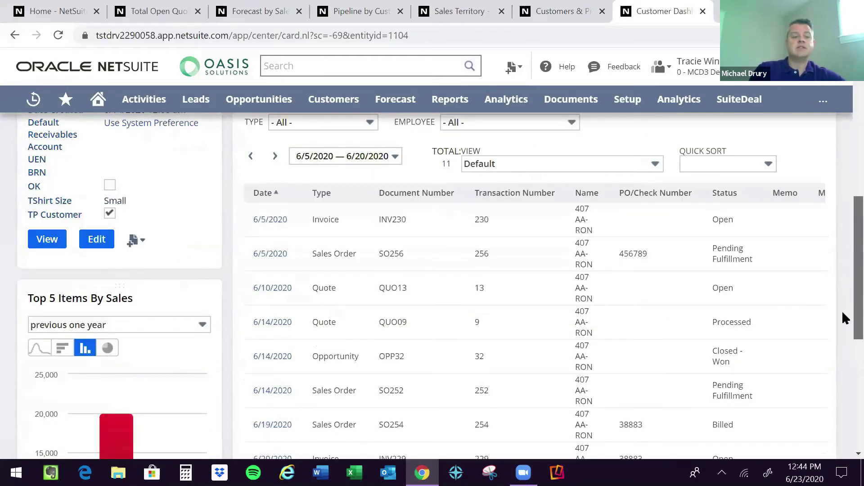
{"action": "scroll", "coordinate": [844, 315], "scroll_direction": "down", "scroll_amount": 1}
{"action": "scroll", "coordinate": [842, 334], "scroll_direction": "down", "scroll_amount": 1}
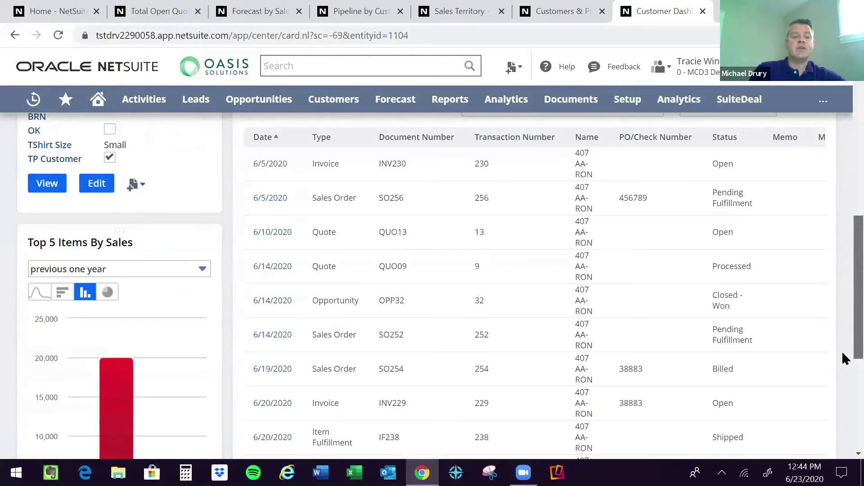
{"action": "scroll", "coordinate": [842, 350], "scroll_direction": "down", "scroll_amount": 3}
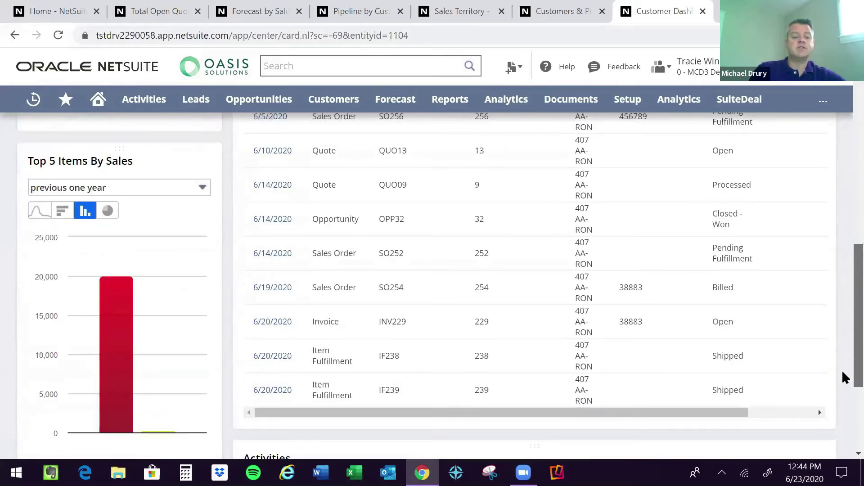
{"action": "scroll", "coordinate": [843, 378], "scroll_direction": "down", "scroll_amount": 3}
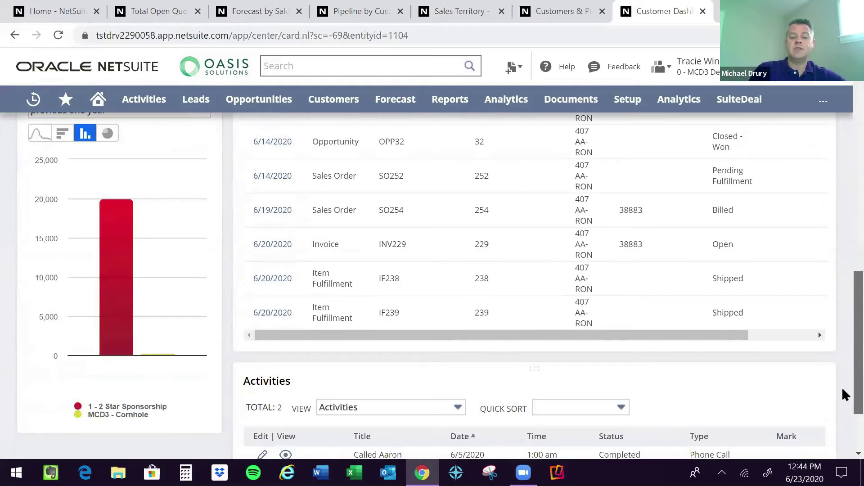
{"action": "scroll", "coordinate": [843, 393], "scroll_direction": "down", "scroll_amount": 1}
{"action": "scroll", "coordinate": [843, 418], "scroll_direction": "down", "scroll_amount": 2}
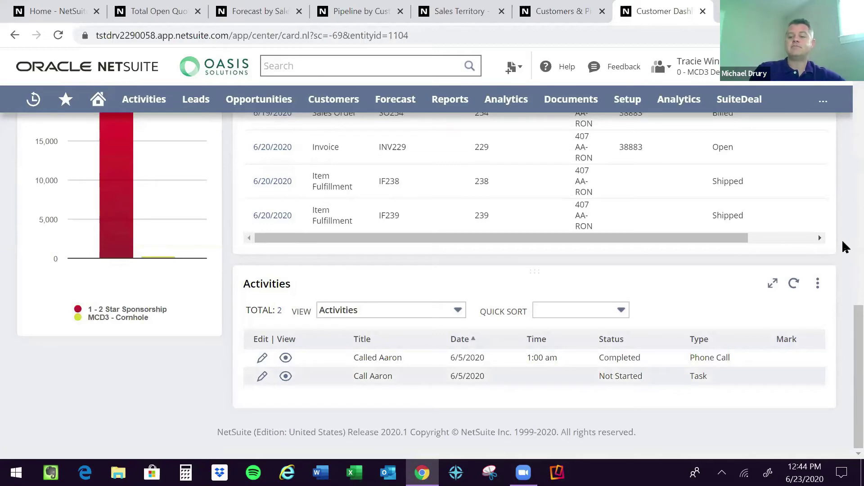
{"action": "scroll", "coordinate": [842, 243], "scroll_direction": "up", "scroll_amount": 8}
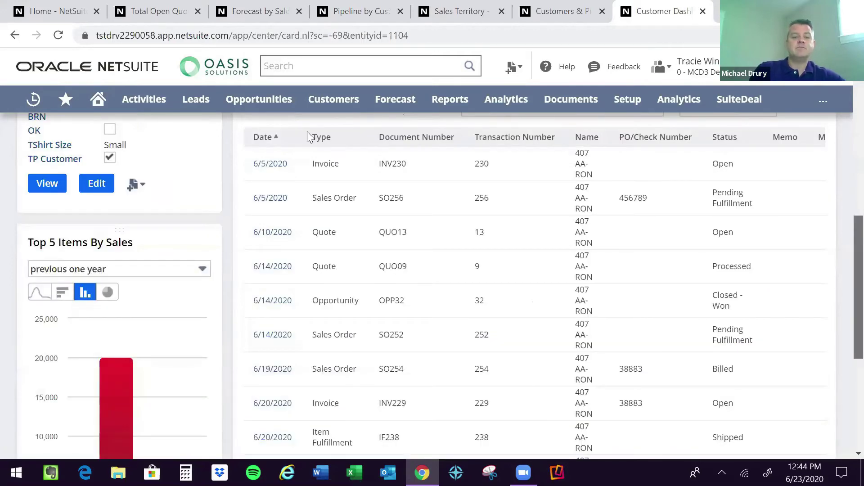
{"action": "scroll", "coordinate": [330, 139], "scroll_direction": "up", "scroll_amount": 8}
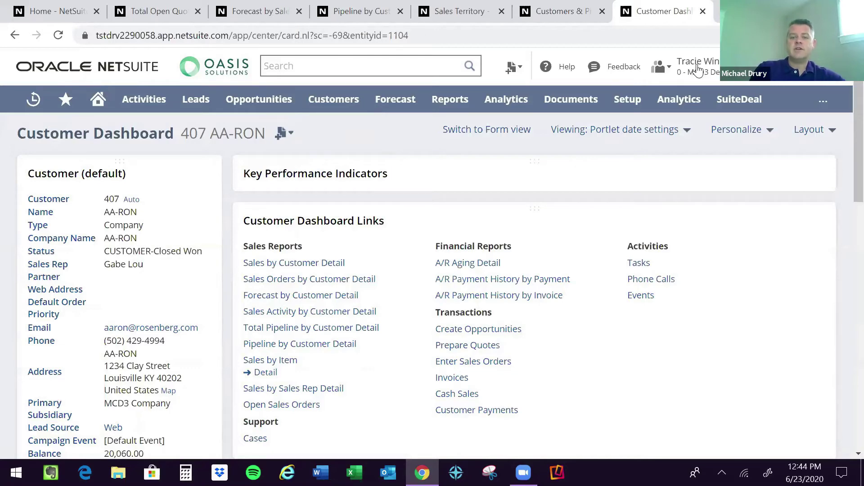
Switch to the MCD3 Demo MFG MM Sales role and open Opportunities to Close in a background tab.
{"action": "mouse_move", "coordinate": [666, 83]}
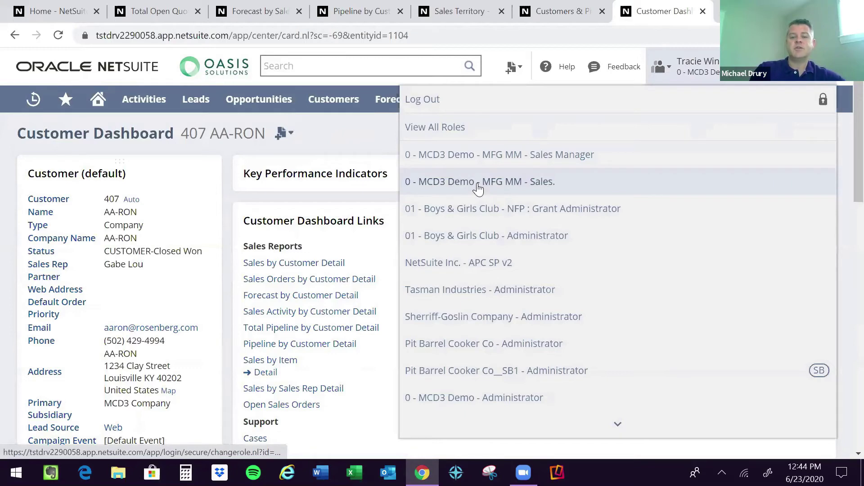
{"action": "left_click", "coordinate": [478, 189]}
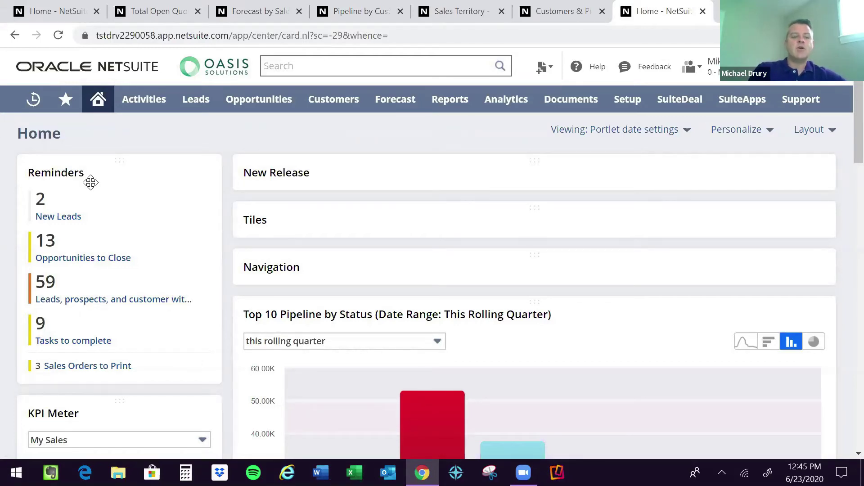
{"action": "middle_click", "coordinate": [53, 263]}
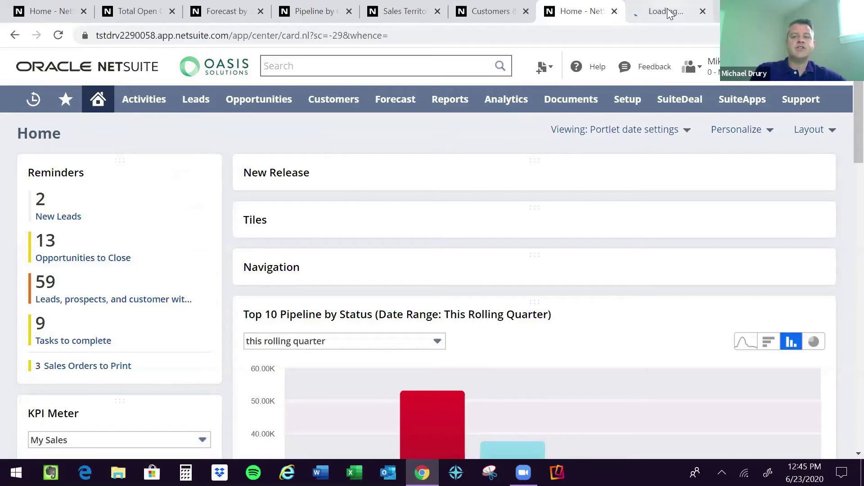
On the opportunities-to-close results, change OPP20's status from In Discussion to Proposal.
{"action": "left_click", "coordinate": [670, 14]}
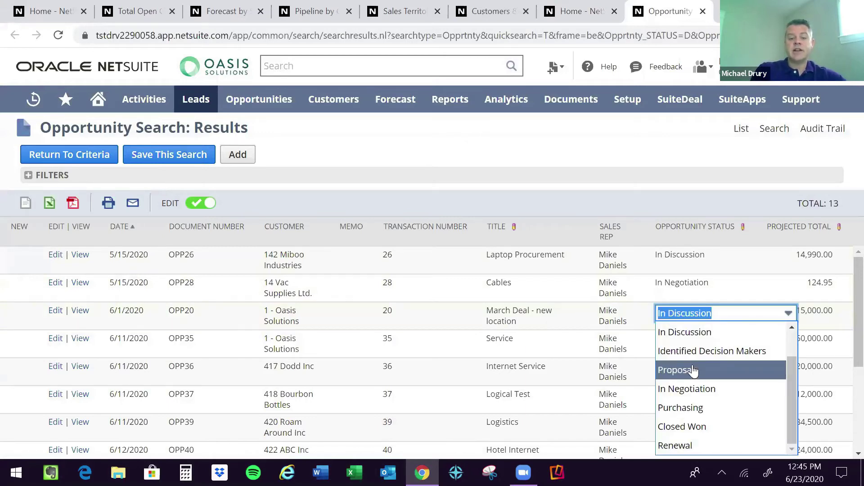
{"action": "left_click", "coordinate": [693, 370]}
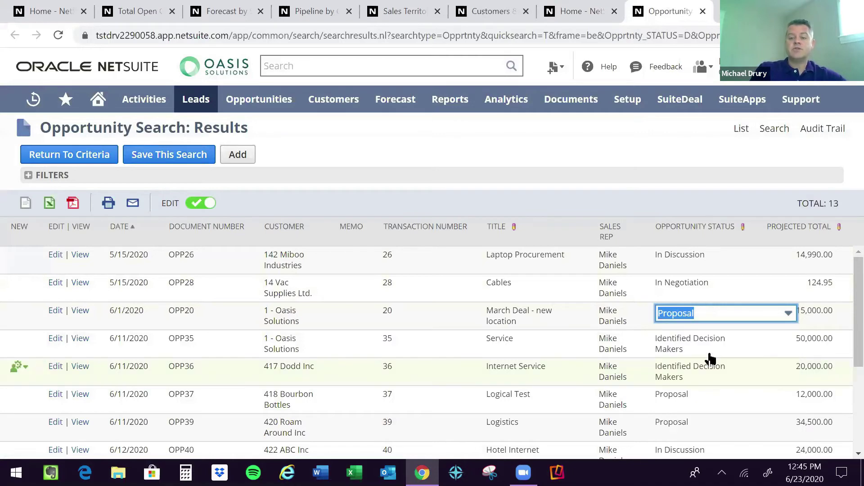
{"action": "left_click", "coordinate": [613, 141]}
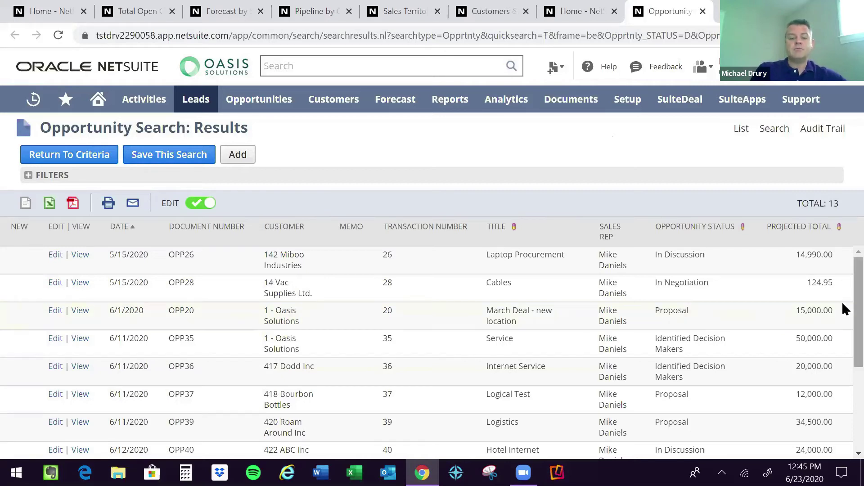
{"action": "scroll", "coordinate": [845, 315], "scroll_direction": "down", "scroll_amount": 1}
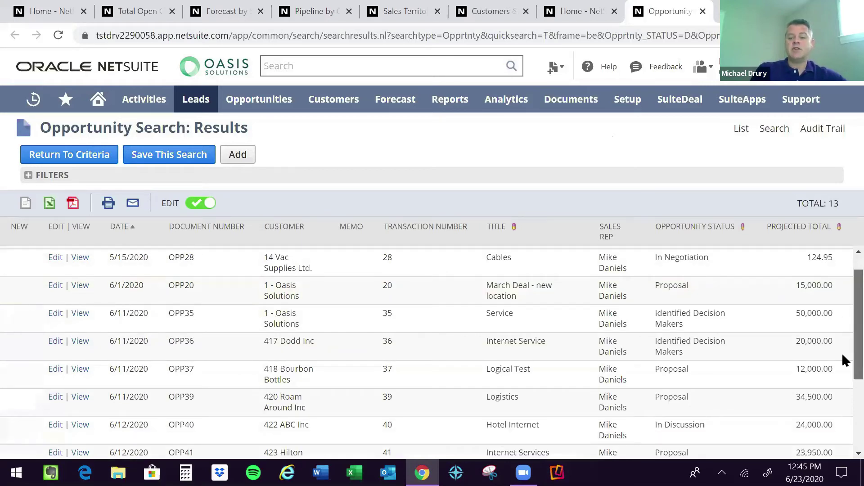
{"action": "scroll", "coordinate": [842, 353], "scroll_direction": "down", "scroll_amount": 2}
{"action": "scroll", "coordinate": [842, 363], "scroll_direction": "down", "scroll_amount": 1}
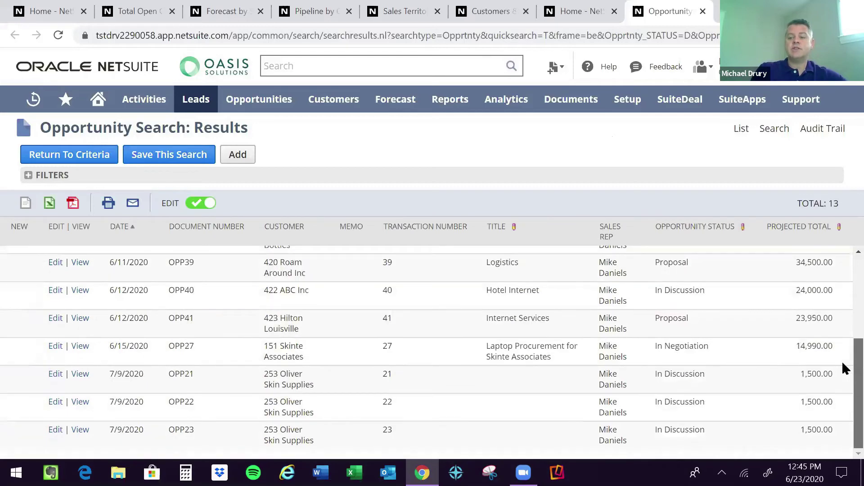
{"action": "scroll", "coordinate": [843, 275], "scroll_direction": "up", "scroll_amount": 3}
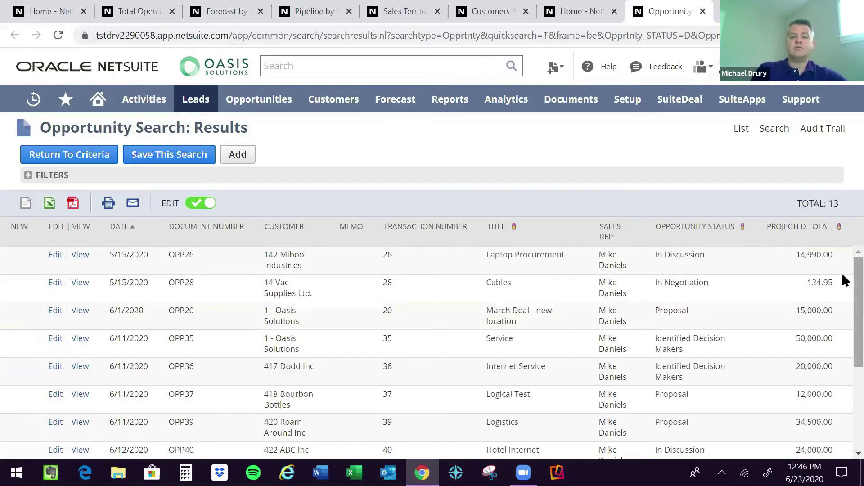
Return to the Home dashboard and refresh the Top 10 Pipeline chart to show the Proposal change.
{"action": "left_click", "coordinate": [579, 13]}
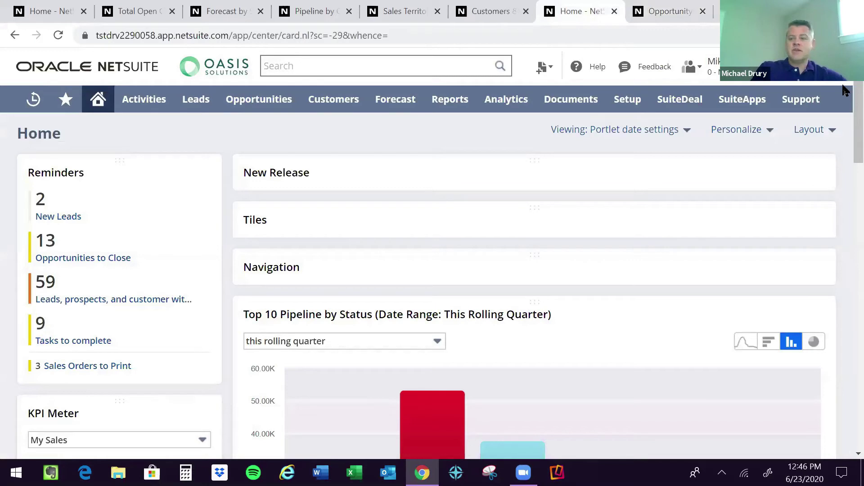
{"action": "mouse_move", "coordinate": [257, 213]}
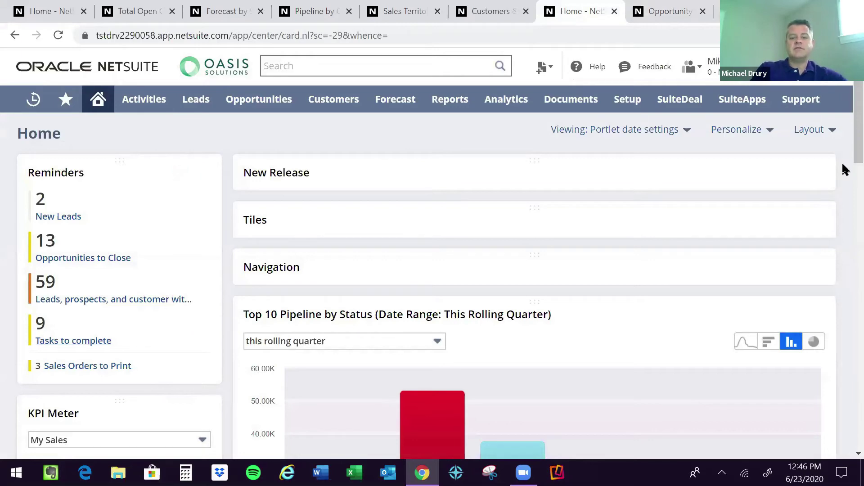
{"action": "scroll", "coordinate": [845, 174], "scroll_direction": "down", "scroll_amount": 2}
{"action": "scroll", "coordinate": [845, 173], "scroll_direction": "down", "scroll_amount": 1}
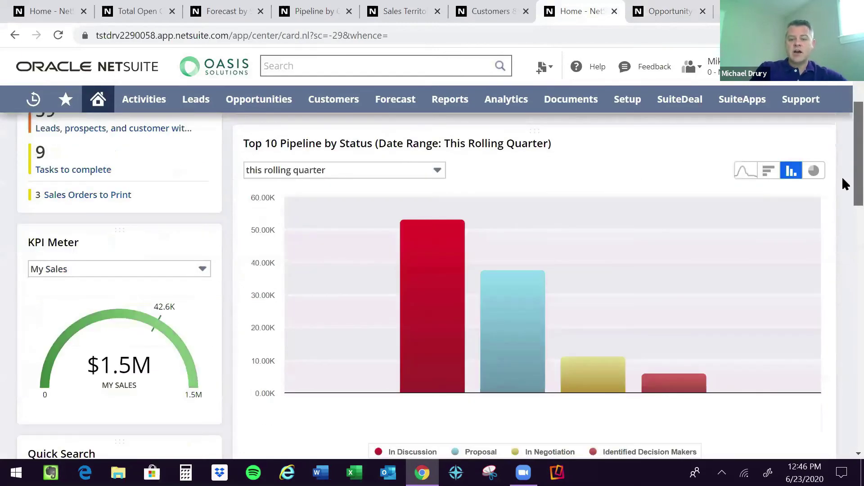
{"action": "scroll", "coordinate": [845, 155], "scroll_direction": "up", "scroll_amount": 1}
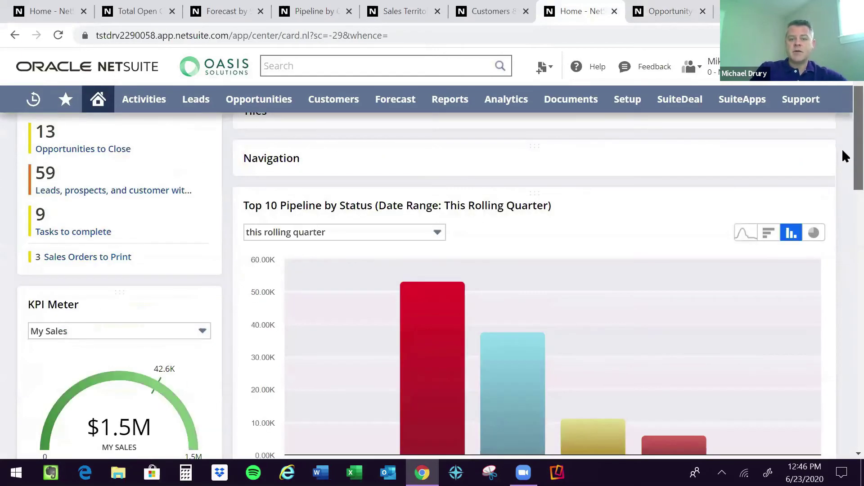
{"action": "mouse_move", "coordinate": [794, 207]}
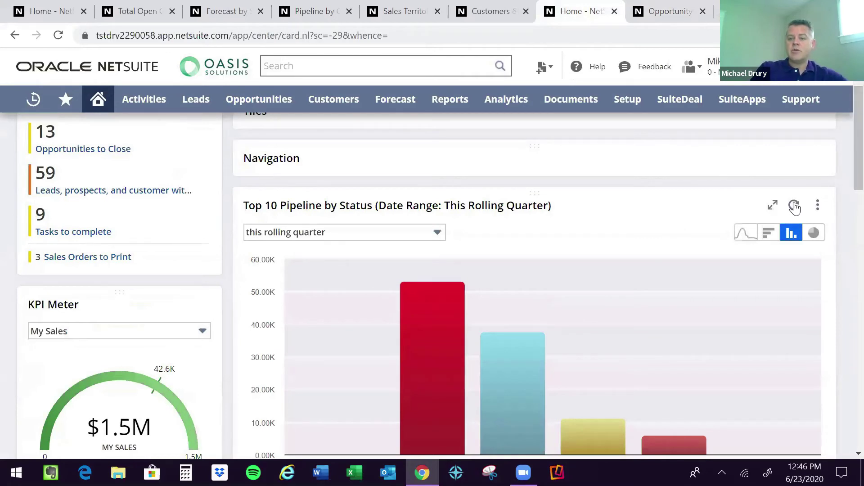
{"action": "left_click", "coordinate": [795, 206]}
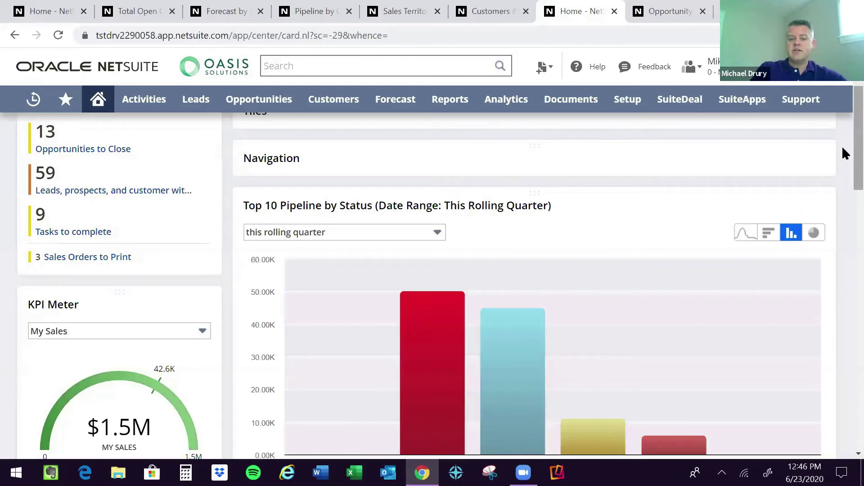
Scroll down the Home dashboard to the Quick Add: New Lead portlet.
{"action": "scroll", "coordinate": [844, 153], "scroll_direction": "down", "scroll_amount": 1}
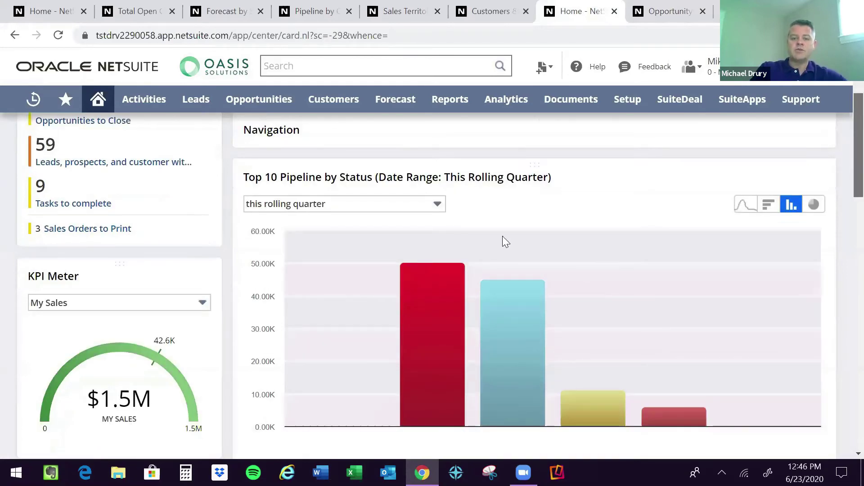
{"action": "scroll", "coordinate": [503, 237], "scroll_direction": "down", "scroll_amount": 2}
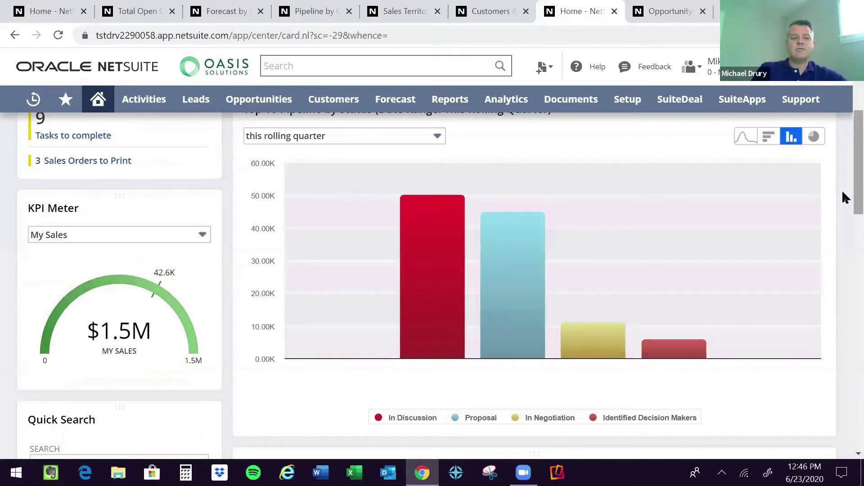
{"action": "scroll", "coordinate": [845, 198], "scroll_direction": "down", "scroll_amount": 1}
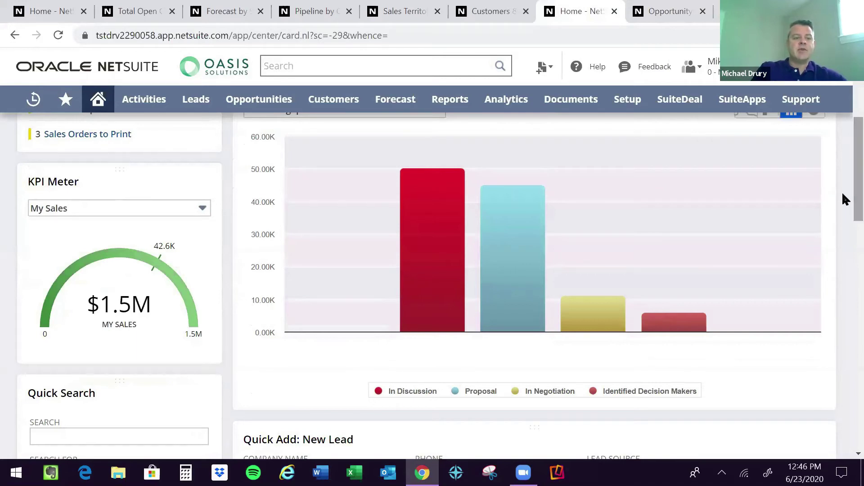
{"action": "scroll", "coordinate": [94, 283], "scroll_direction": "down", "scroll_amount": 1}
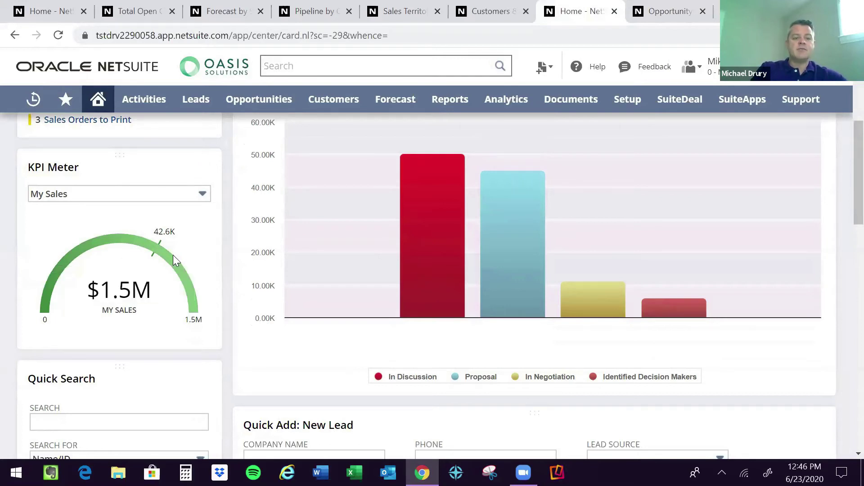
{"action": "mouse_move", "coordinate": [113, 290]}
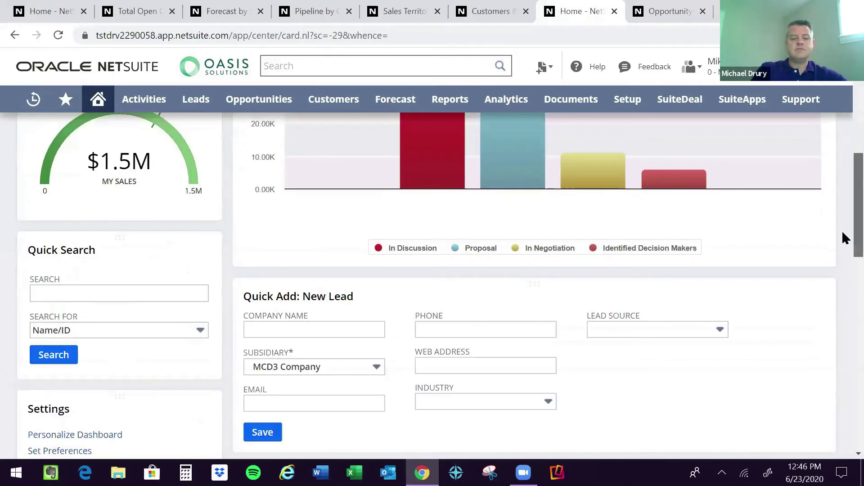
{"action": "scroll", "coordinate": [845, 237], "scroll_direction": "down", "scroll_amount": 1}
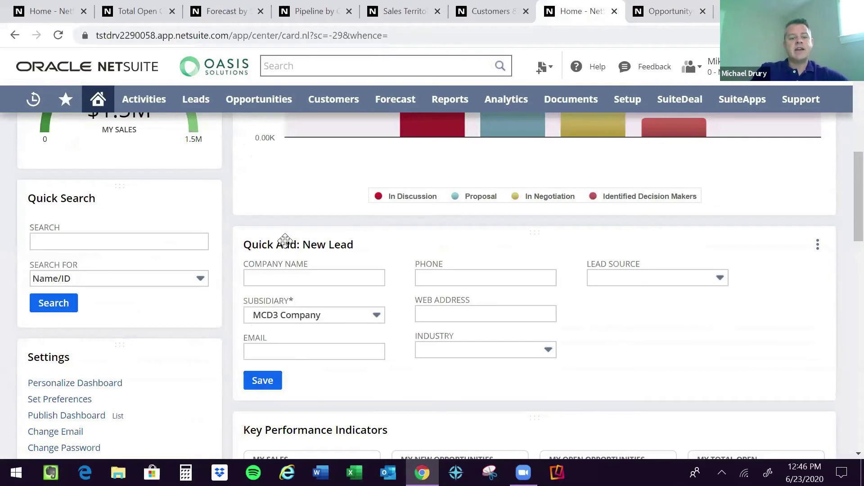
{"action": "left_click", "coordinate": [280, 276]}
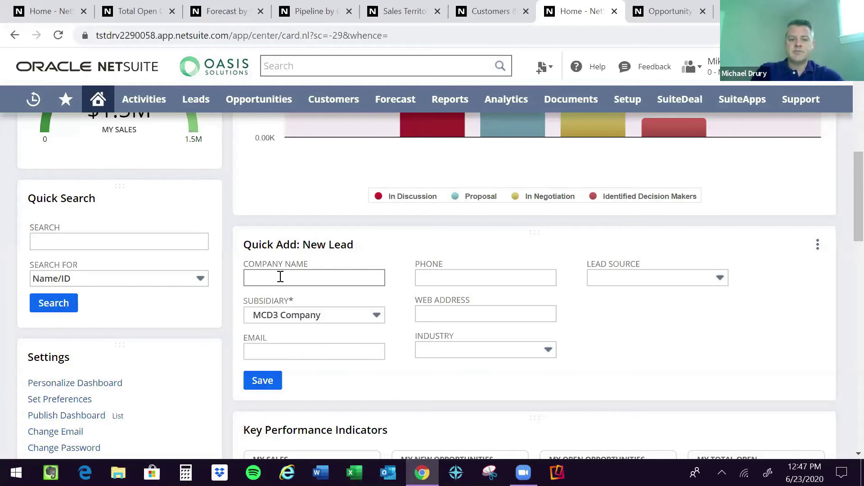
{"action": "left_click", "coordinate": [280, 276]}
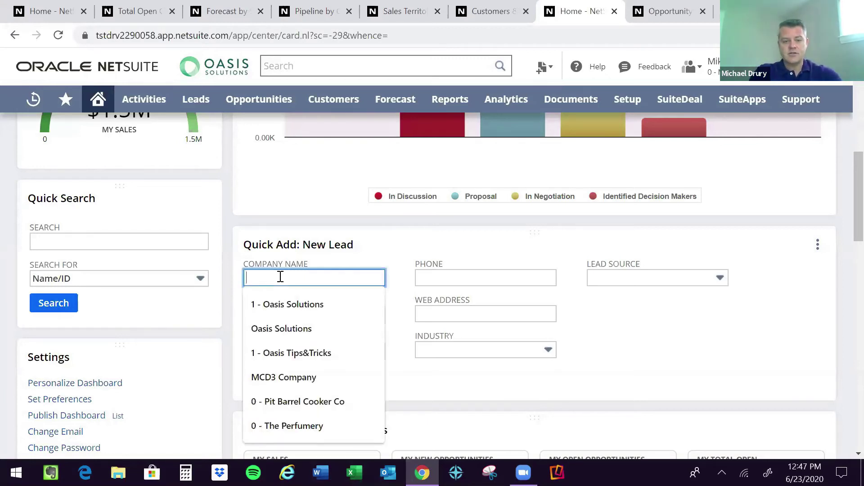
{"action": "type", "text": "Ro"}
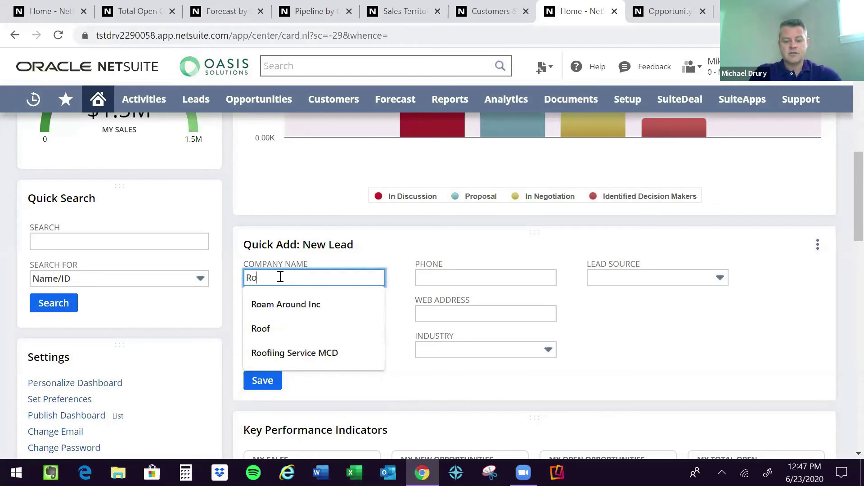
{"action": "type", "text": "ck Paper Company"}
{"action": "key", "text": "Tab"}
{"action": "key", "text": "Tab"}
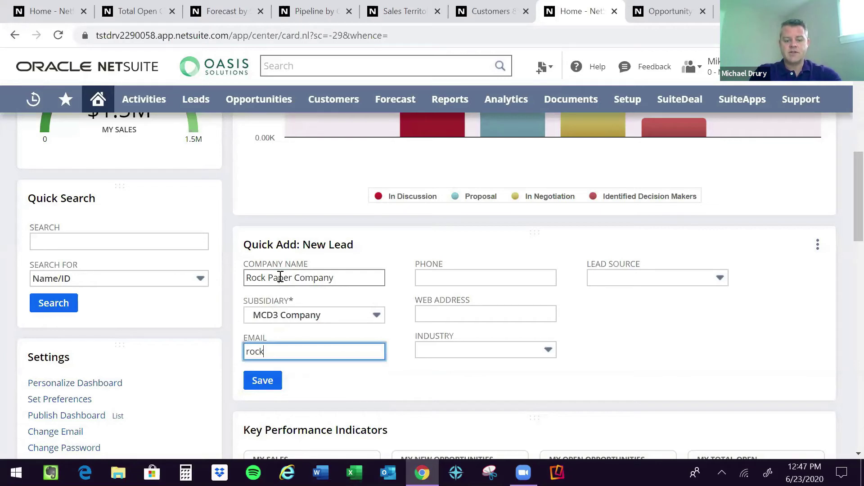
{"action": "key", "text": "Tab"}
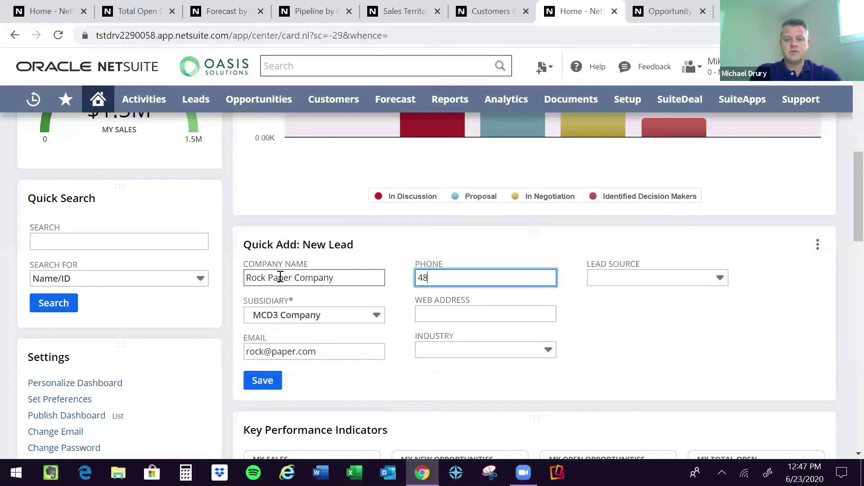
{"action": "key", "text": "Tab"}
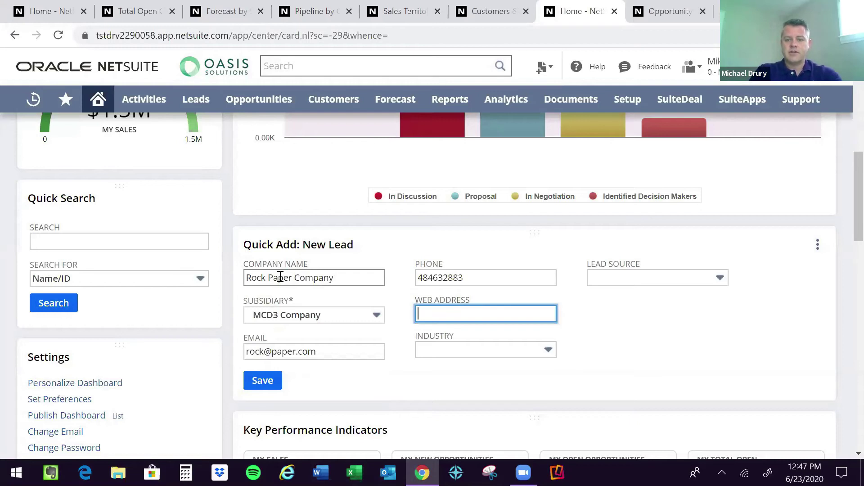
{"action": "key", "text": "shift+Tab"}
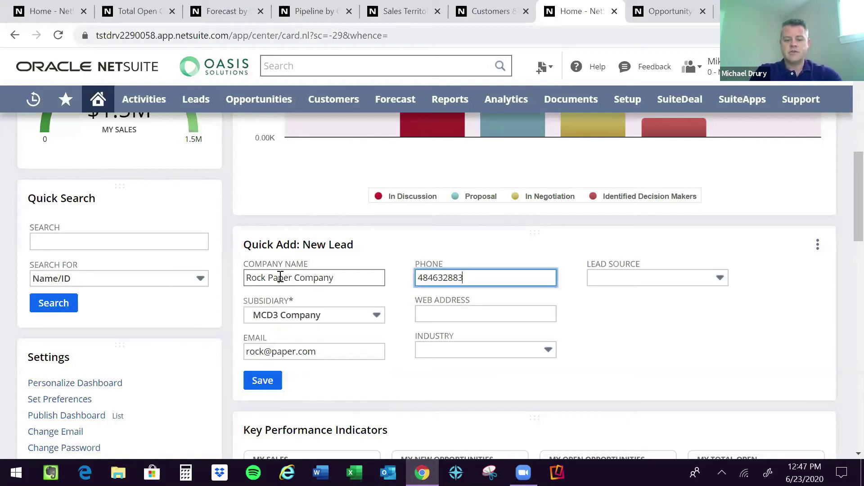
{"action": "key", "text": "Tab"}
{"action": "type", "text": "www."}
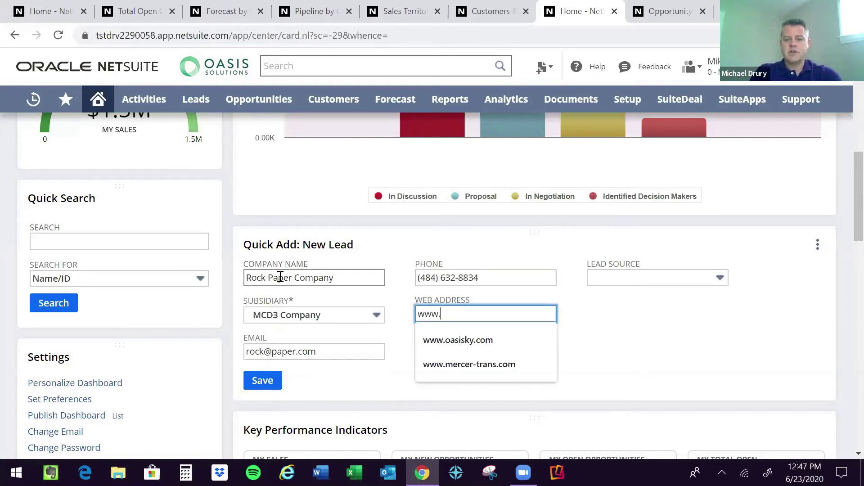
{"action": "type", "text": "rock.com"}
{"action": "key", "text": "Tab"}
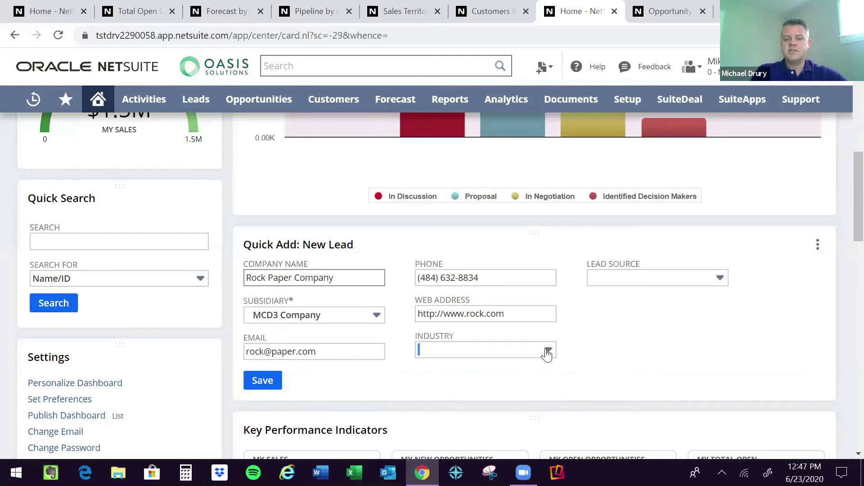
Set industry to Chemicals and lead source to Trade Show, then save the lead.
{"action": "left_click", "coordinate": [501, 348]}
{"action": "left_click", "coordinate": [499, 314]}
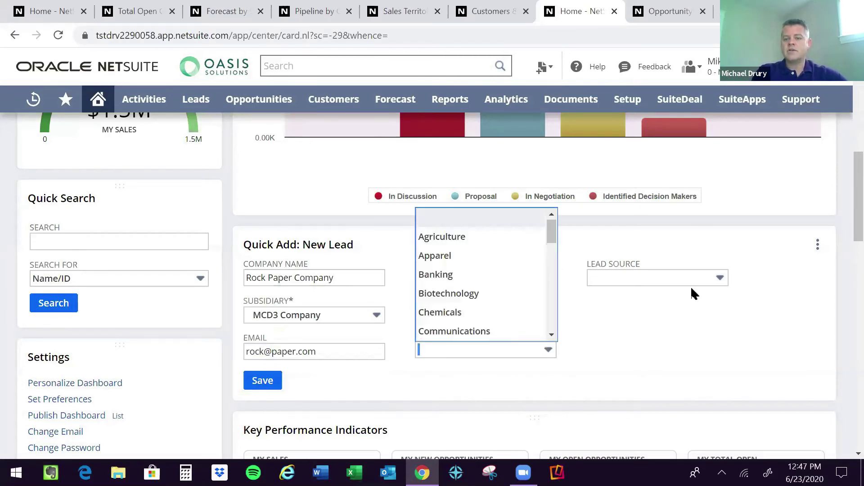
{"action": "left_click", "coordinate": [719, 280]}
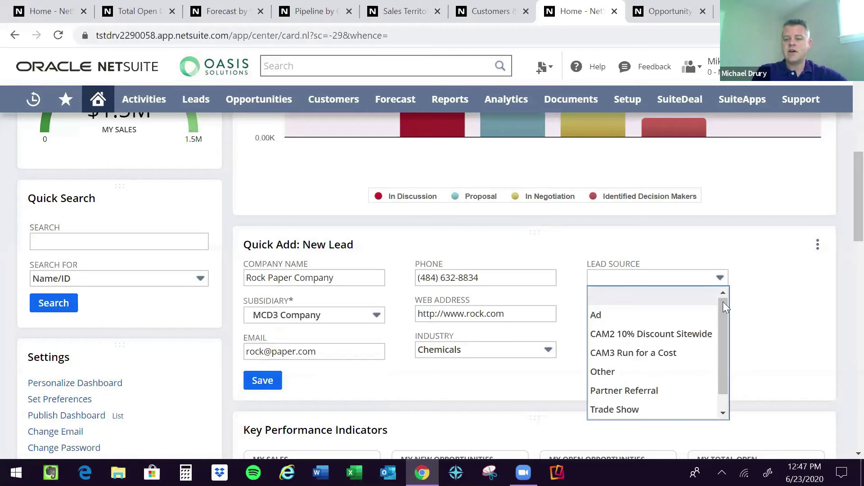
{"action": "scroll", "coordinate": [715, 371], "scroll_direction": "down", "scroll_amount": 1}
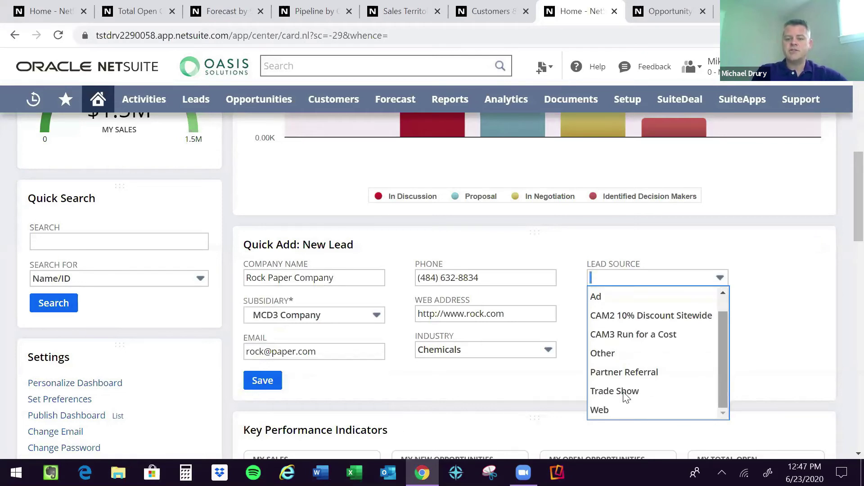
{"action": "left_click", "coordinate": [263, 382]}
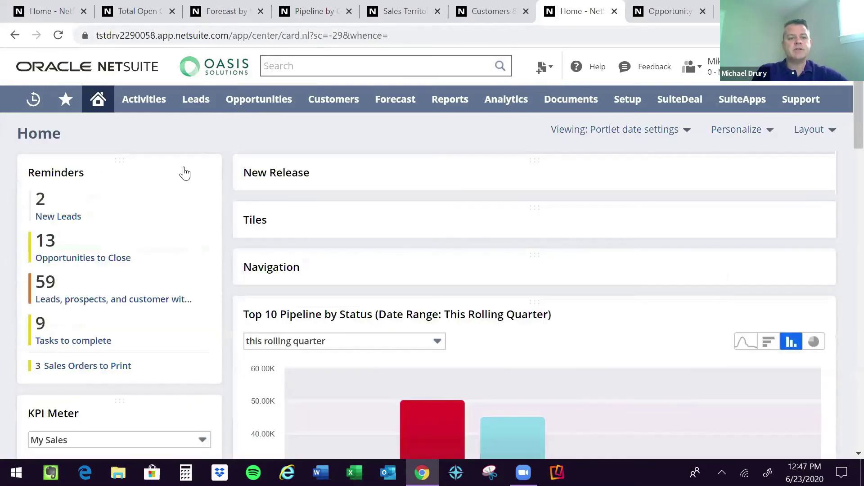
Refresh Reminders, open the New Leads list and edit the Rock Paper Company lead.
{"action": "left_click", "coordinate": [180, 172]}
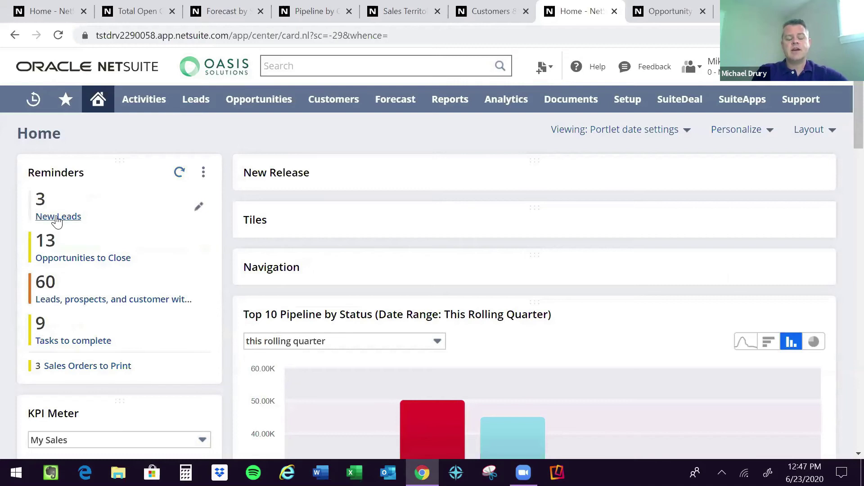
{"action": "left_click", "coordinate": [58, 218]}
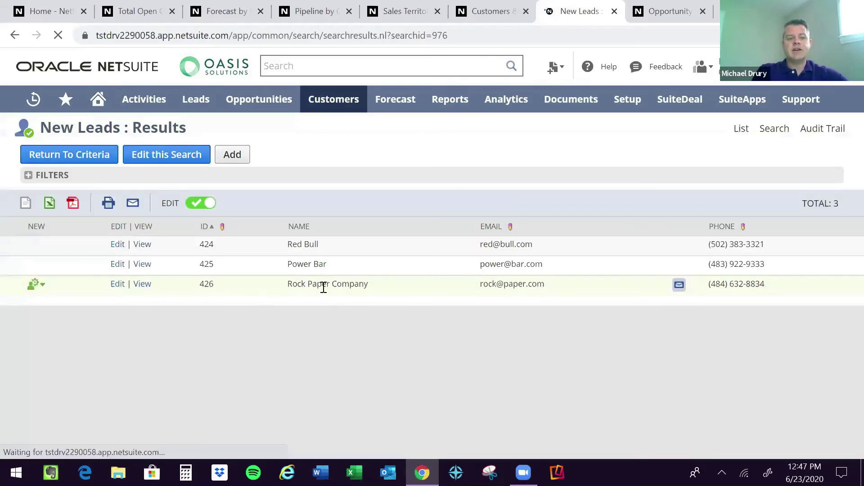
{"action": "left_click", "coordinate": [116, 286]}
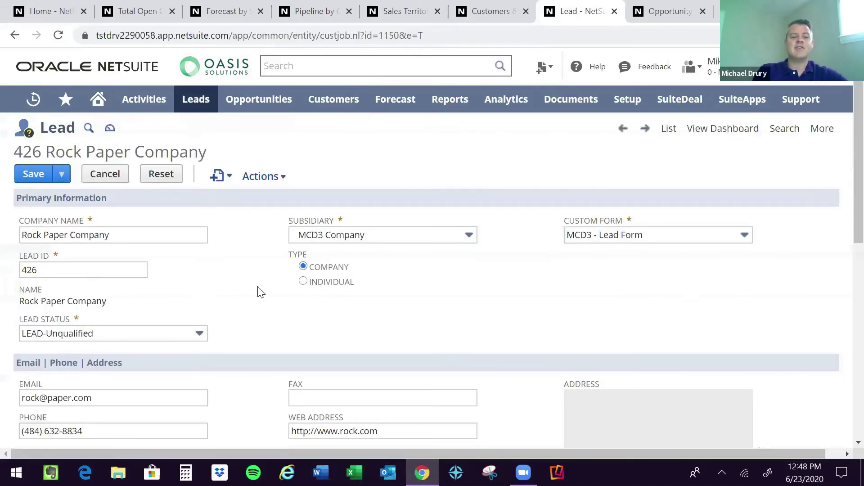
Change lead 426 to type Individual and fill in the contact's first and last name.
{"action": "left_click", "coordinate": [304, 281]}
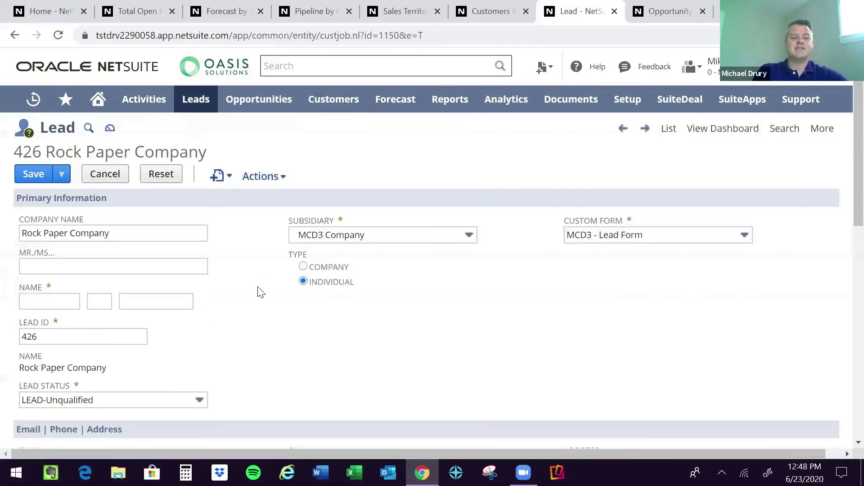
{"action": "left_click", "coordinate": [48, 300]}
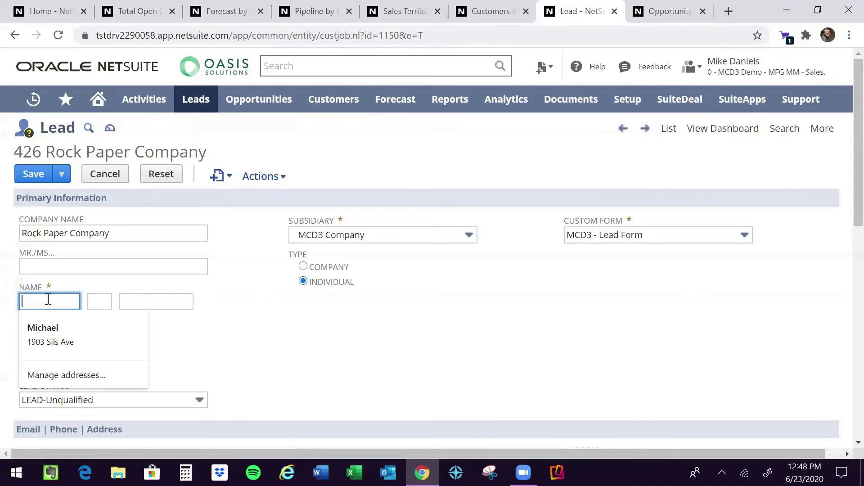
{"action": "key", "text": "Tab"}
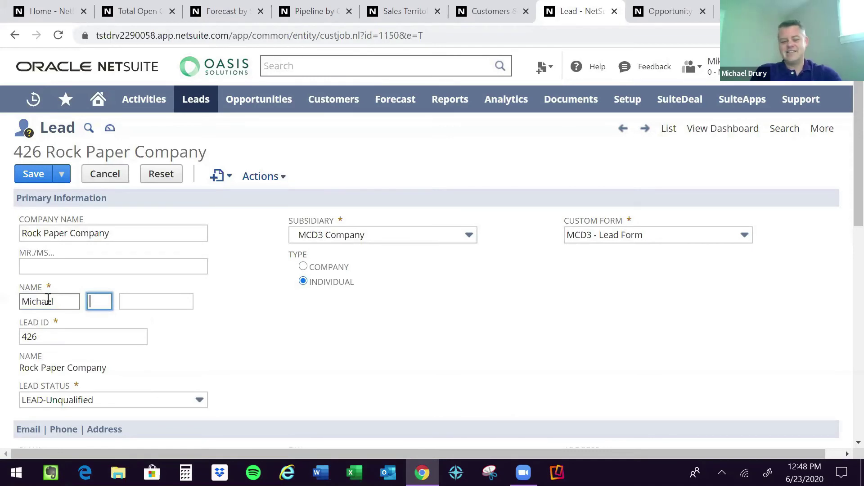
{"action": "key", "text": "Tab"}
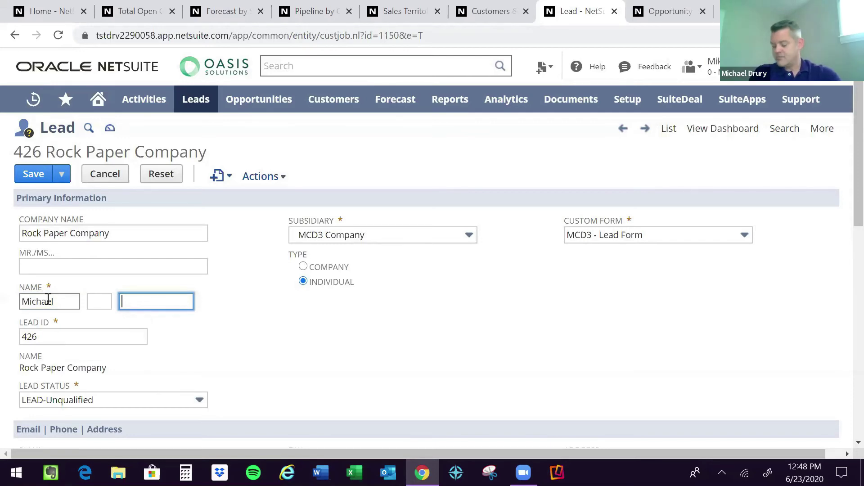
{"action": "key", "text": "Tab"}
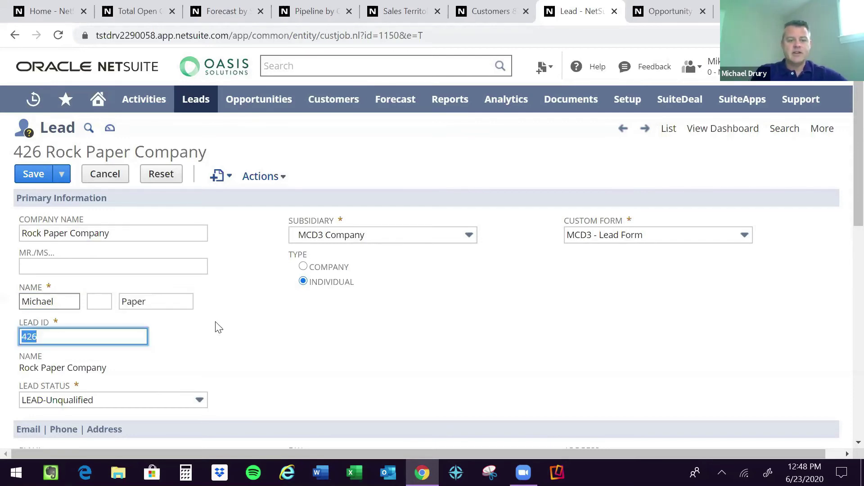
{"action": "left_click", "coordinate": [322, 343]}
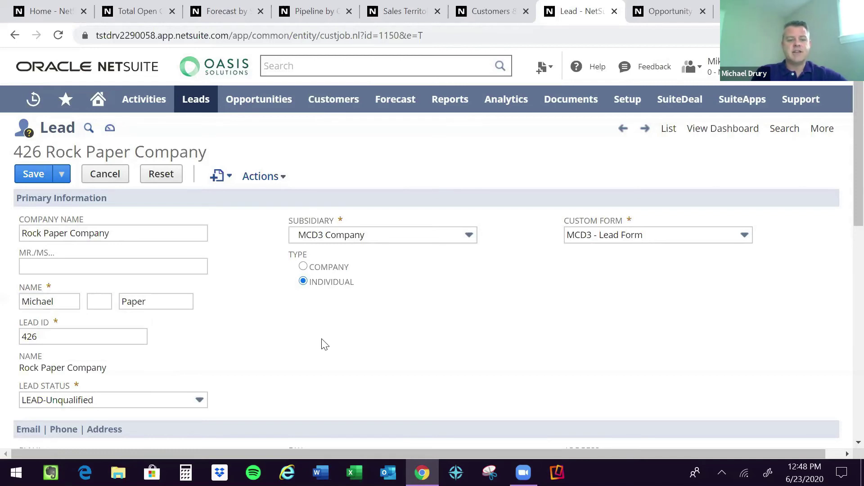
{"action": "scroll", "coordinate": [322, 345], "scroll_direction": "down", "scroll_amount": 2}
{"action": "scroll", "coordinate": [322, 344], "scroll_direction": "down", "scroll_amount": 3}
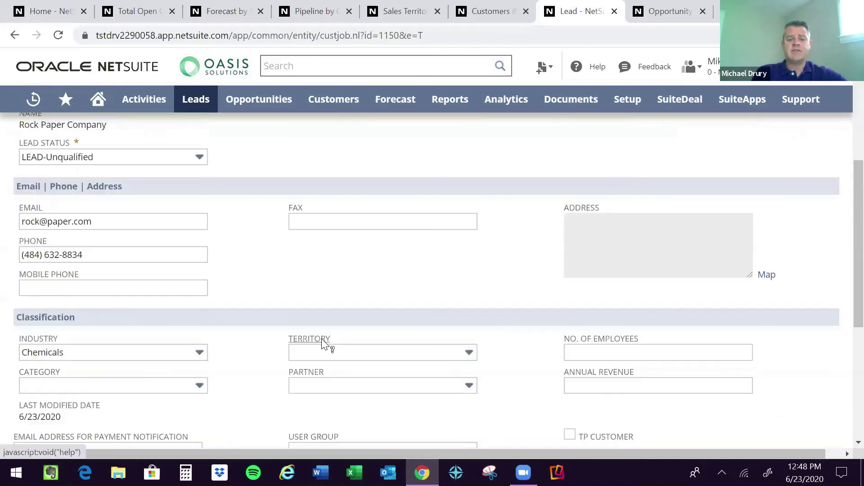
{"action": "scroll", "coordinate": [322, 344], "scroll_direction": "down", "scroll_amount": 1}
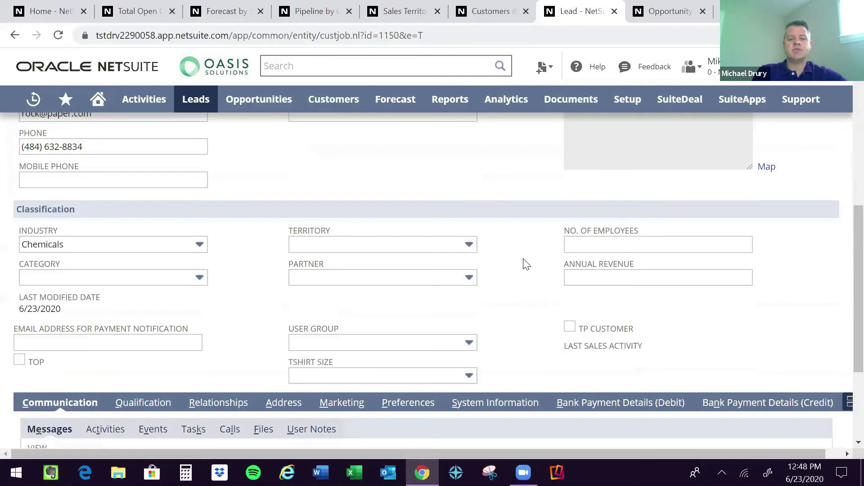
{"action": "left_click", "coordinate": [469, 247]}
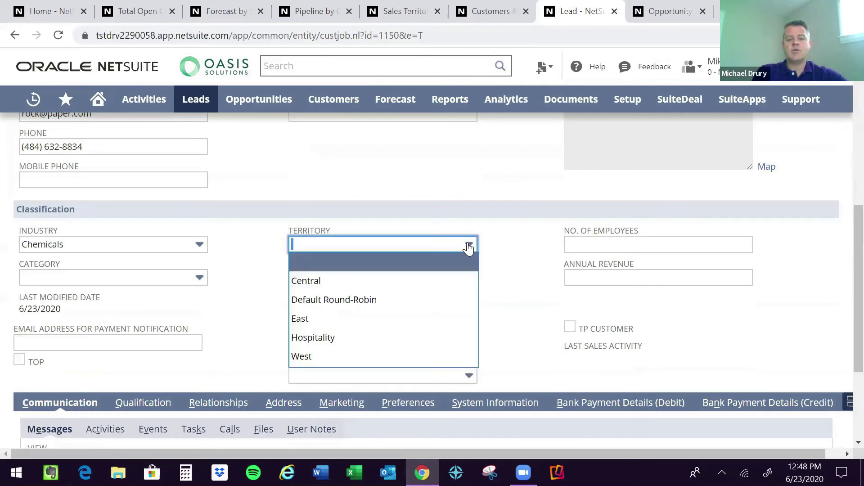
{"action": "left_click", "coordinate": [523, 296]}
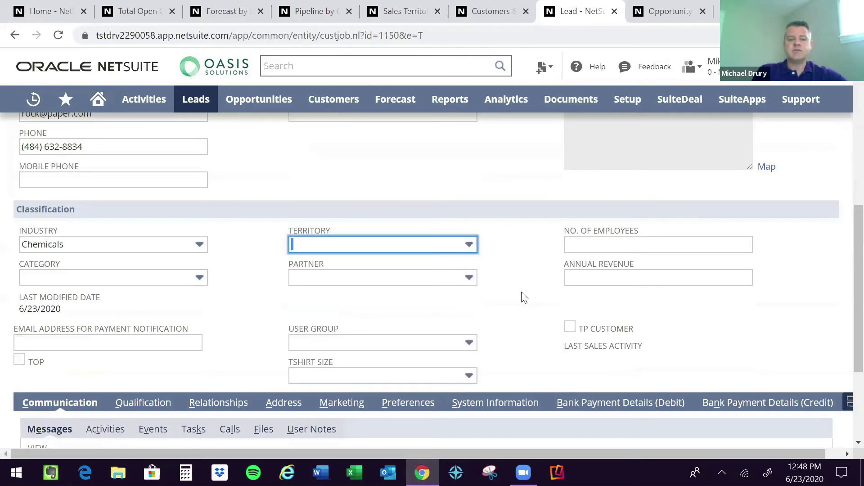
{"action": "scroll", "coordinate": [523, 297], "scroll_direction": "down", "scroll_amount": 1}
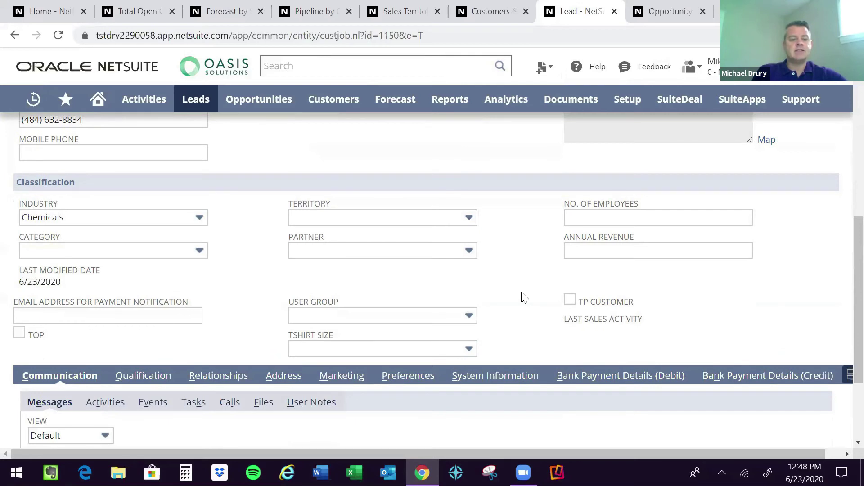
{"action": "scroll", "coordinate": [523, 297], "scroll_direction": "down", "scroll_amount": 2}
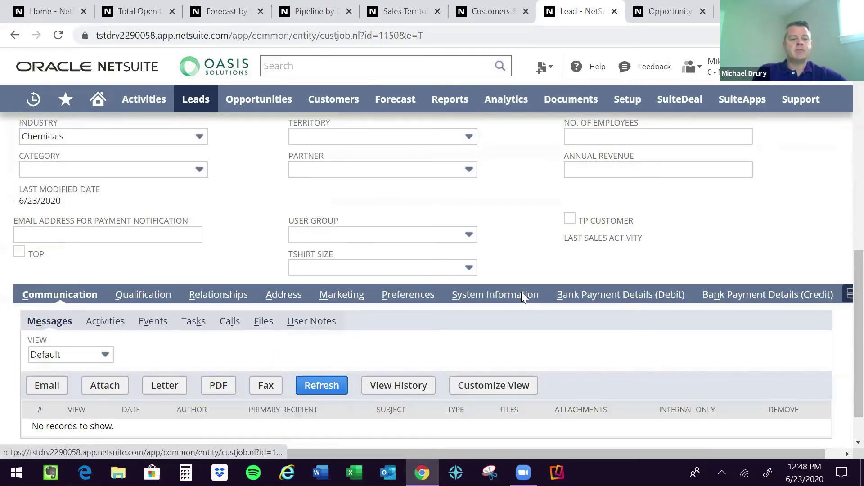
{"action": "scroll", "coordinate": [521, 292], "scroll_direction": "down", "scroll_amount": 1}
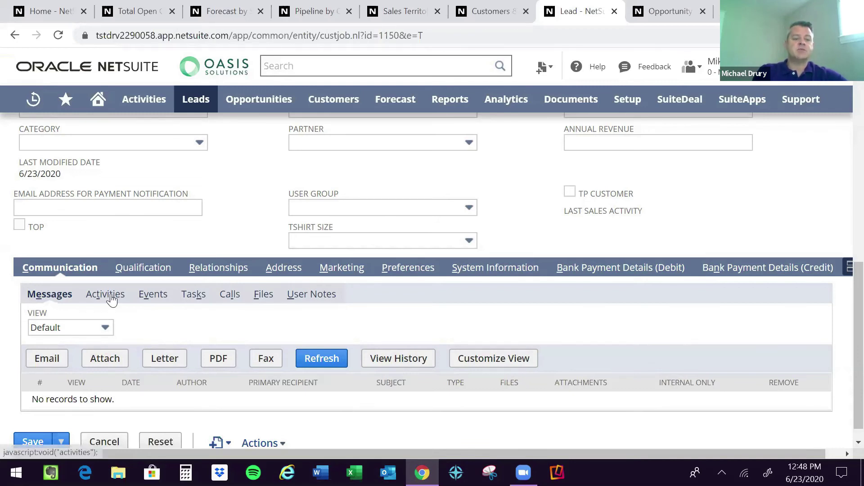
Look through the lead's Activities, Files and User Notes subtabs, ending on the empty Qualification fields.
{"action": "left_click", "coordinate": [111, 297]}
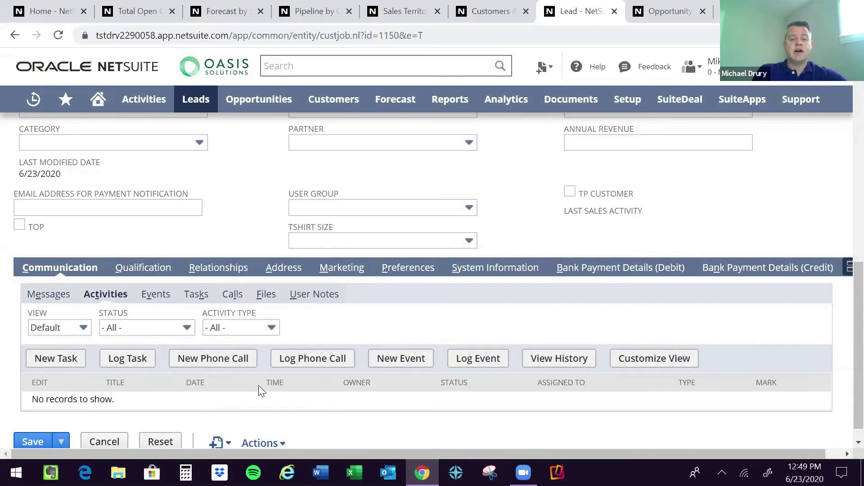
{"action": "left_click", "coordinate": [267, 296]}
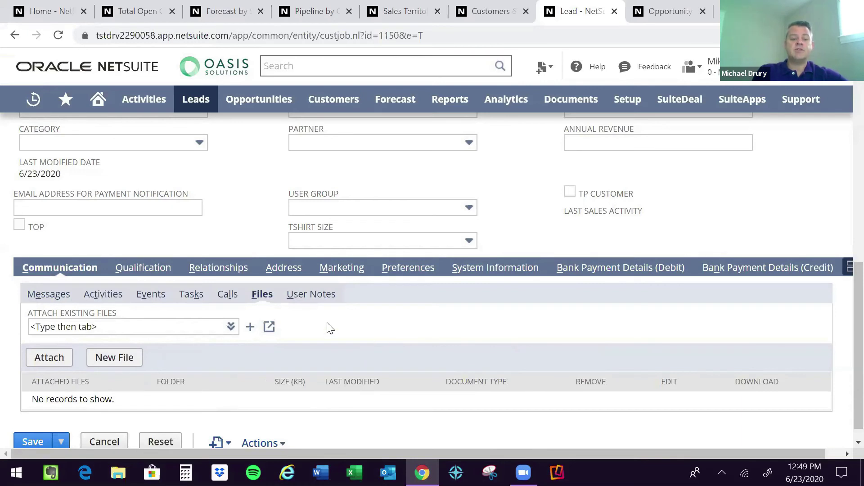
{"action": "left_click", "coordinate": [315, 300]}
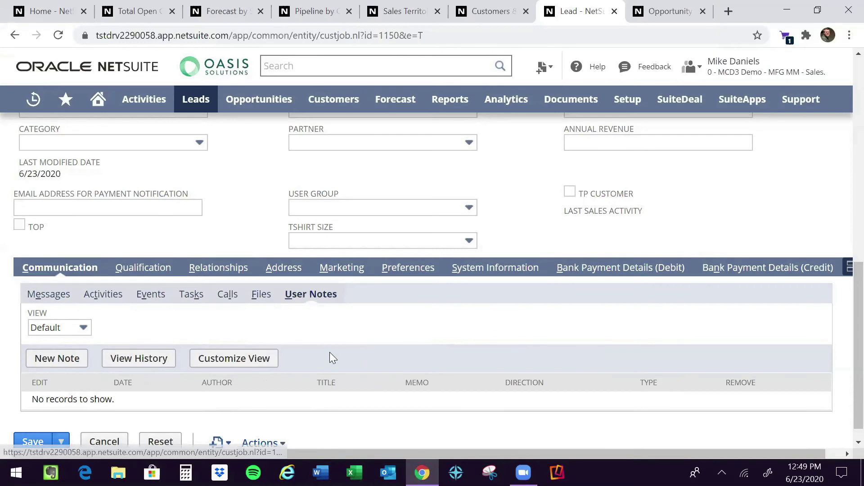
{"action": "left_click", "coordinate": [143, 268]}
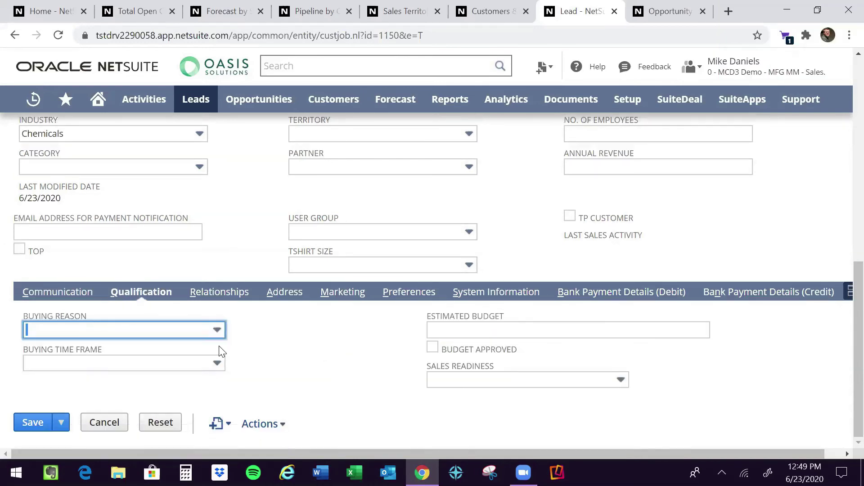
Save the edited lead 426 for Rock Paper Company.
{"action": "left_click", "coordinate": [251, 219]}
{"action": "scroll", "coordinate": [250, 218], "scroll_direction": "up", "scroll_amount": 10}
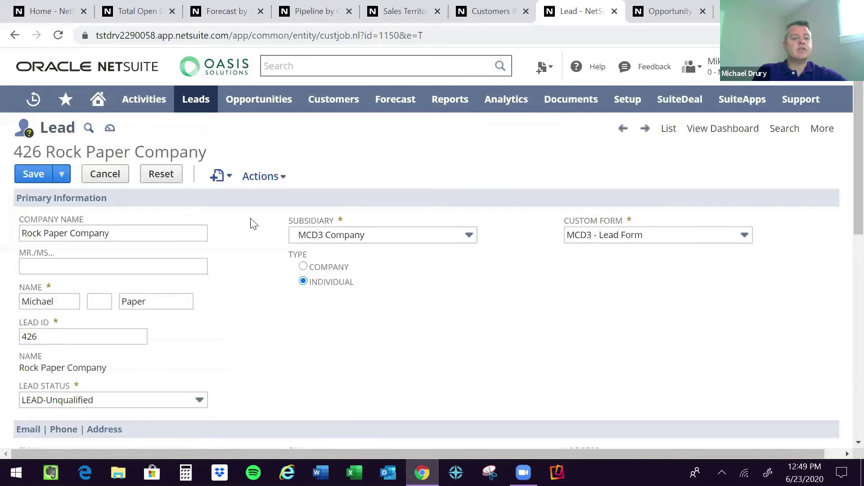
{"action": "left_click", "coordinate": [27, 175]}
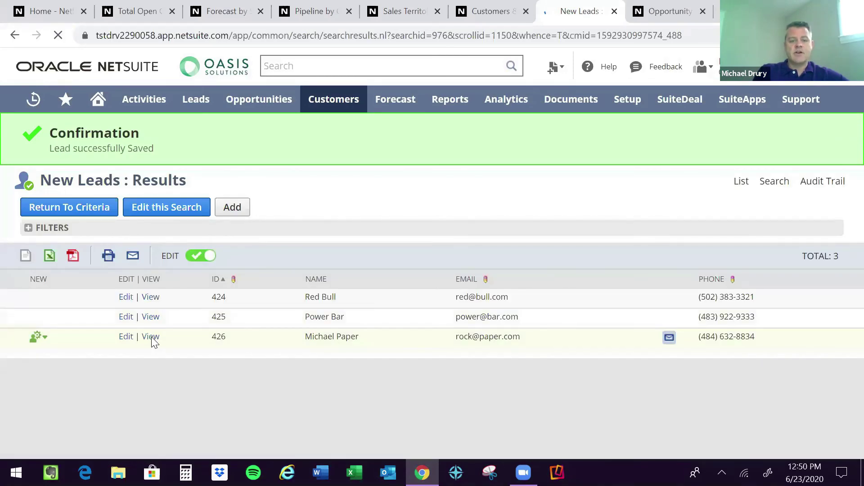
Open lead 426's record from the results and start converting it to a prospect.
{"action": "left_click", "coordinate": [151, 338]}
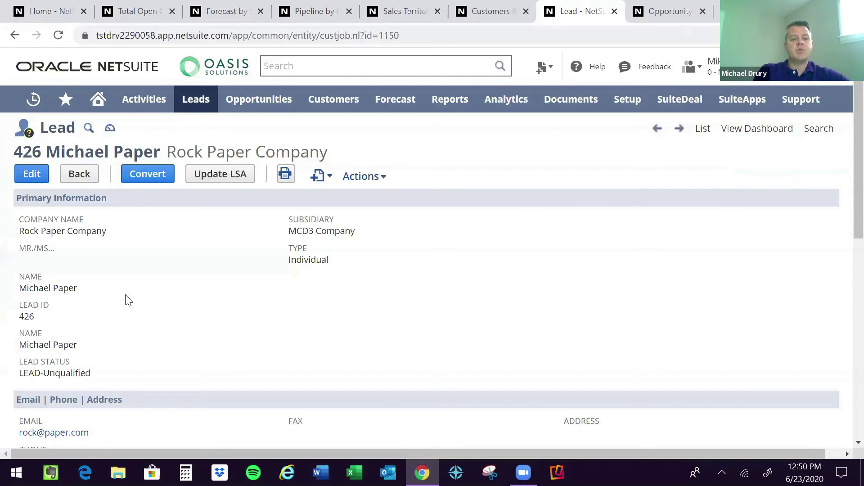
{"action": "left_click", "coordinate": [149, 175]}
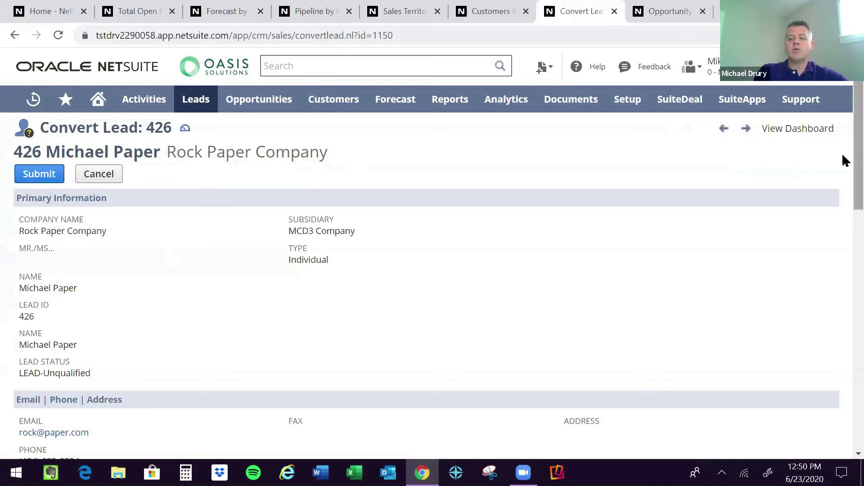
Check the Sales Rep options and keep the territory-based reassignment.
{"action": "scroll", "coordinate": [842, 181], "scroll_direction": "down", "scroll_amount": 1}
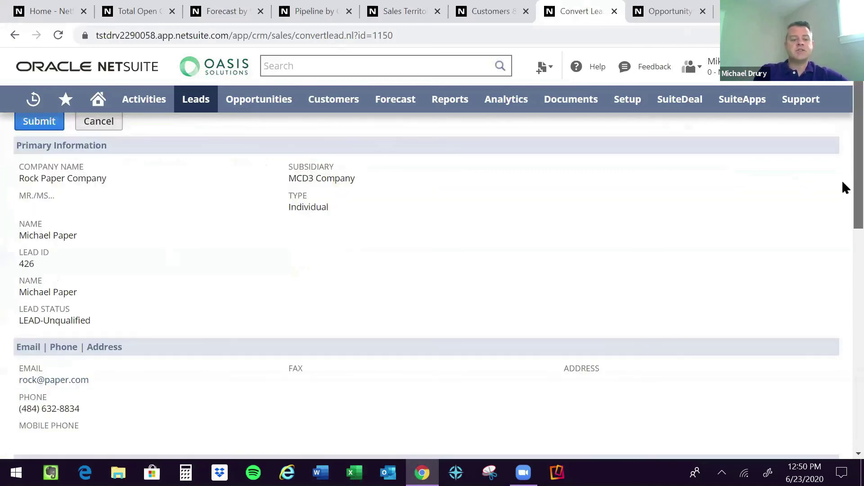
{"action": "scroll", "coordinate": [843, 315], "scroll_direction": "down", "scroll_amount": 5}
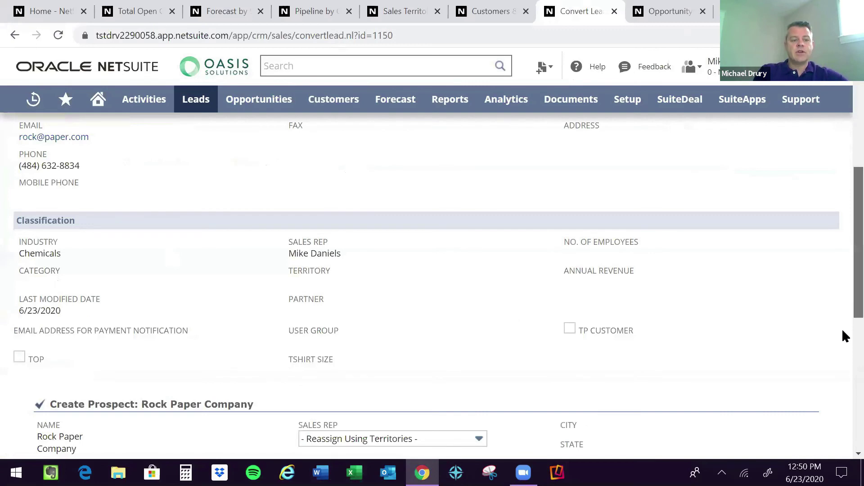
{"action": "scroll", "coordinate": [842, 343], "scroll_direction": "down", "scroll_amount": 5}
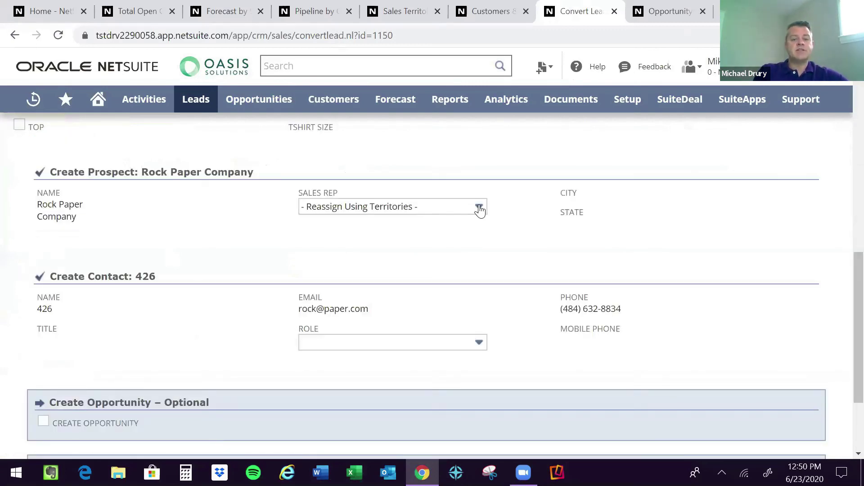
{"action": "left_click", "coordinate": [480, 208]}
{"action": "left_click", "coordinate": [480, 208]}
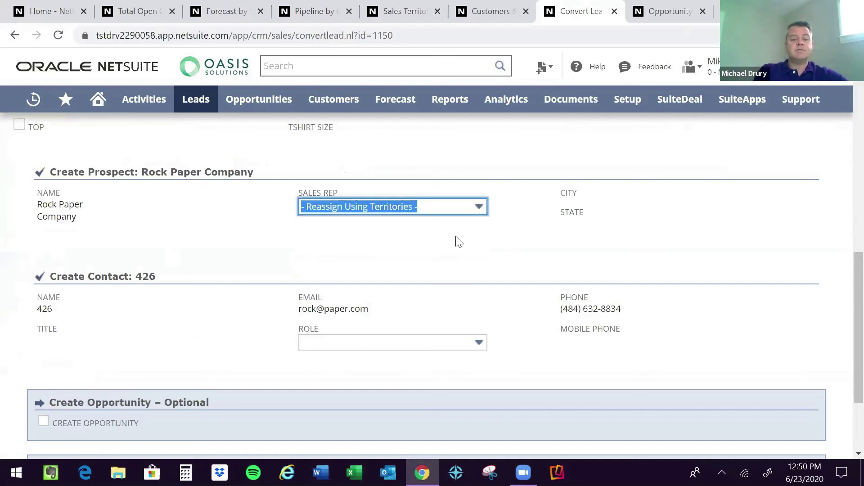
{"action": "left_click", "coordinate": [471, 296]}
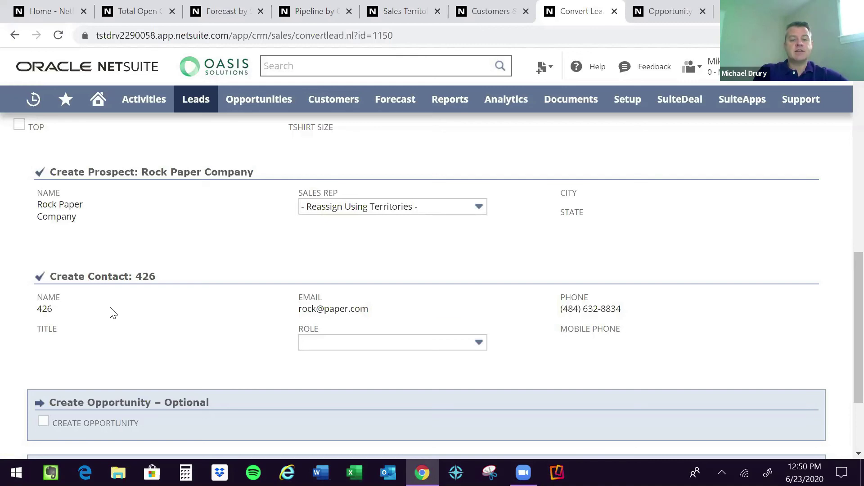
Set the new contact's role to Decision Maker.
{"action": "scroll", "coordinate": [314, 321], "scroll_direction": "down", "scroll_amount": 1}
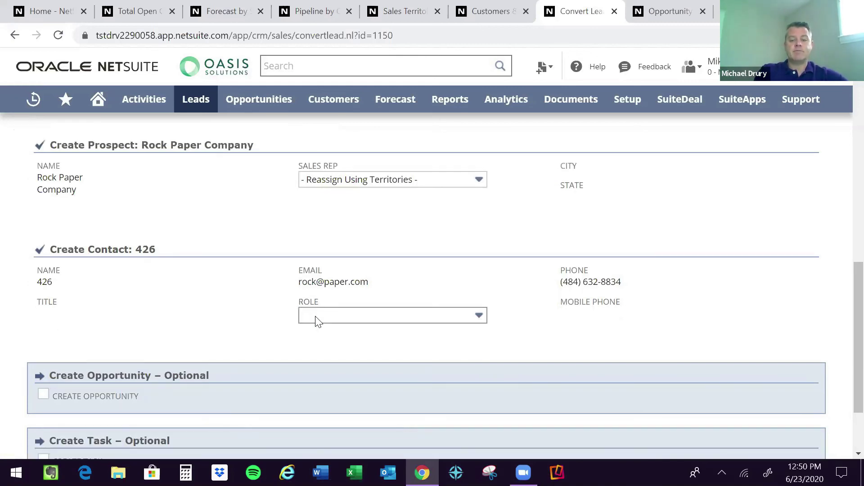
{"action": "left_click", "coordinate": [355, 321]}
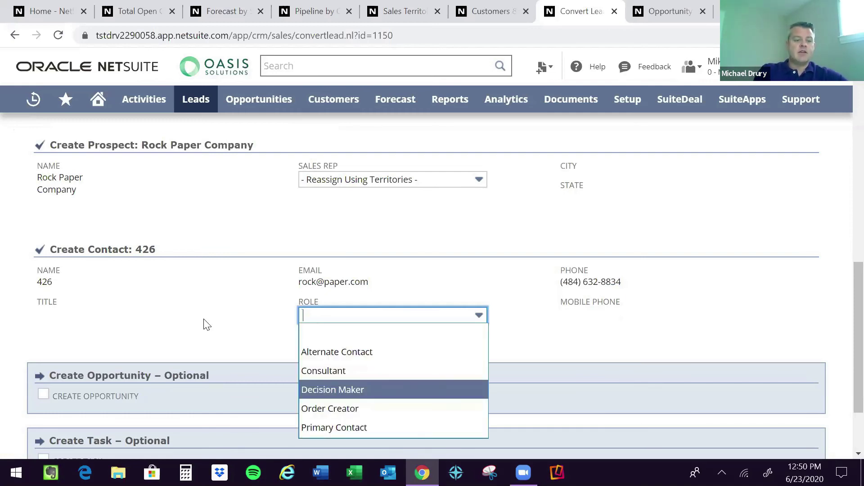
{"action": "key", "text": "Return"}
{"action": "scroll", "coordinate": [41, 303], "scroll_direction": "down", "scroll_amount": 2}
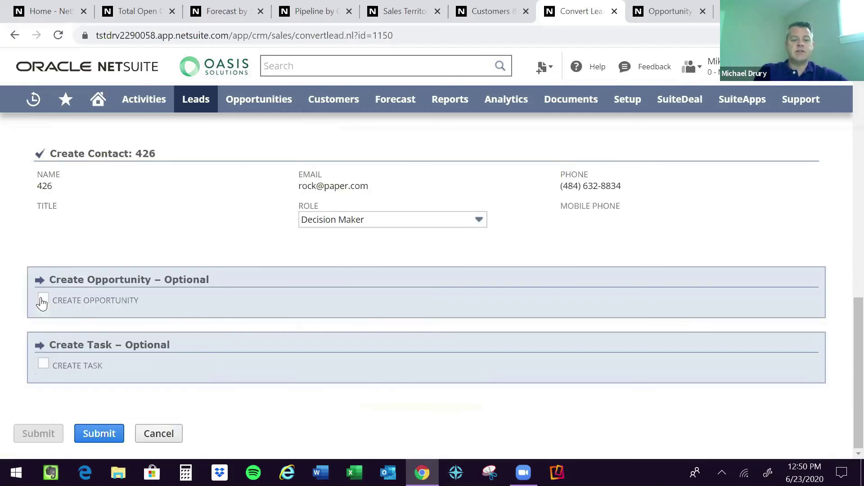
Add a 'New Sale' opportunity with projected total 300000 and expected close 6/27/2020.
{"action": "left_click", "coordinate": [42, 301]}
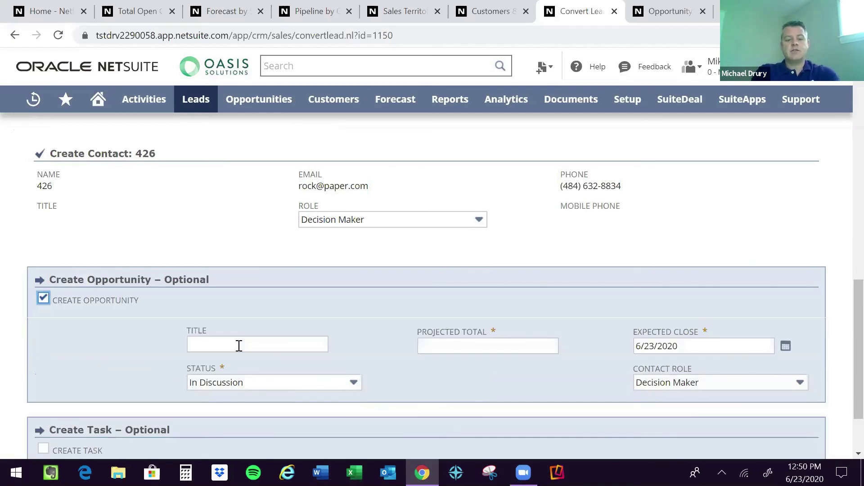
{"action": "left_click", "coordinate": [239, 346]}
{"action": "type", "text": "New Sal"}
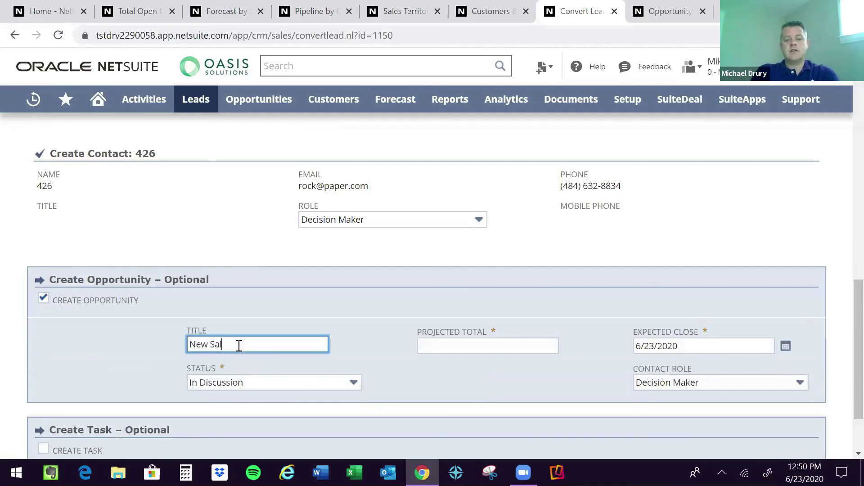
{"action": "type", "text": "e"}
{"action": "key", "text": "Tab"}
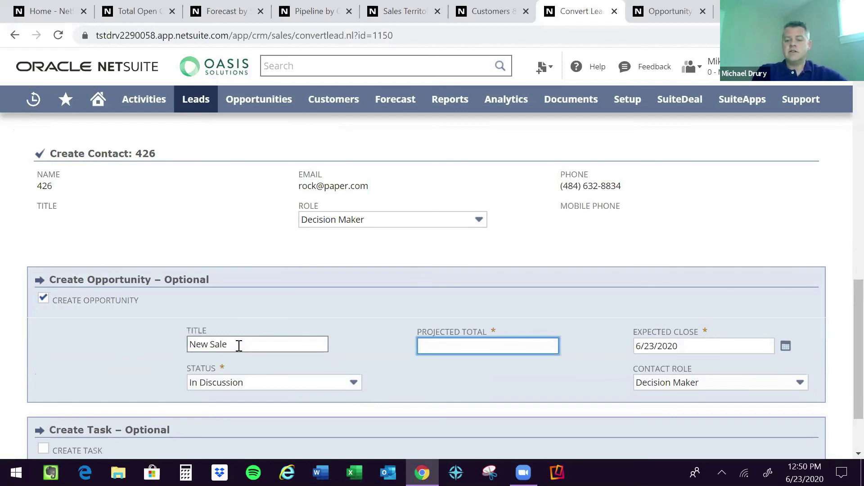
{"action": "type", "text": "300000"}
{"action": "key", "text": "Tab"}
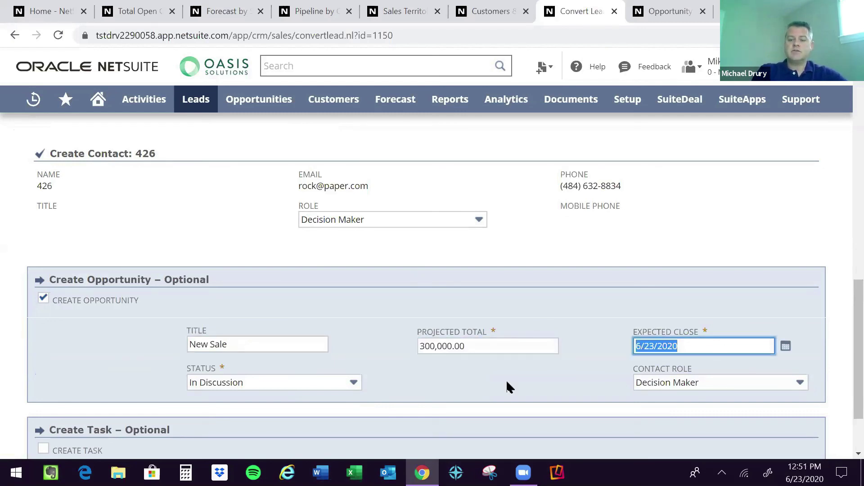
{"action": "type", "text": "6/27/2020"}
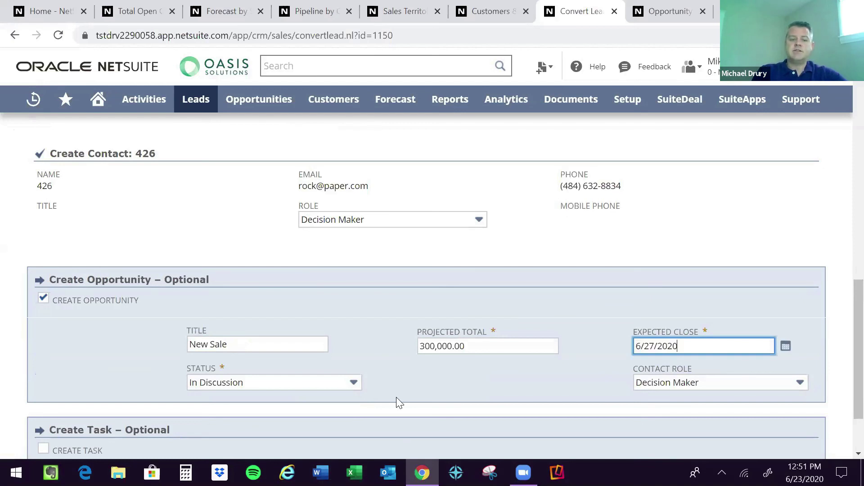
Add a 'follow up' task due 6/24/2020.
{"action": "scroll", "coordinate": [414, 385], "scroll_direction": "down", "scroll_amount": 2}
{"action": "left_click", "coordinate": [42, 374]}
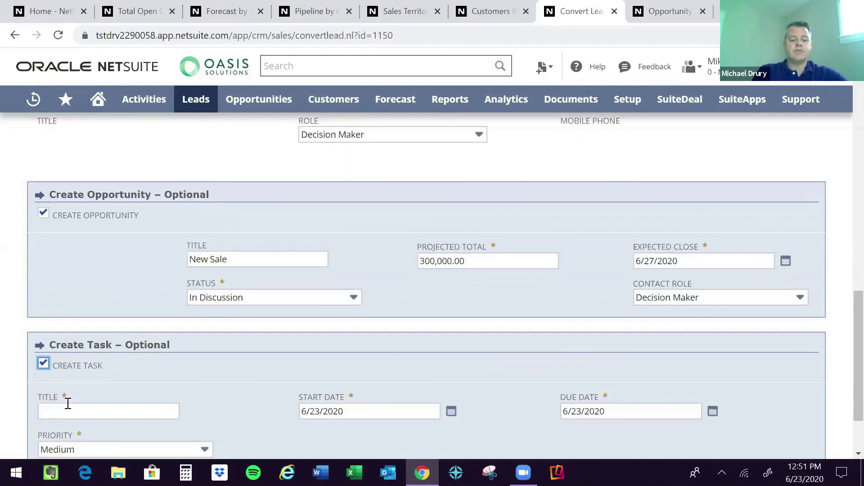
{"action": "left_click", "coordinate": [70, 411]}
{"action": "type", "text": "follow up"}
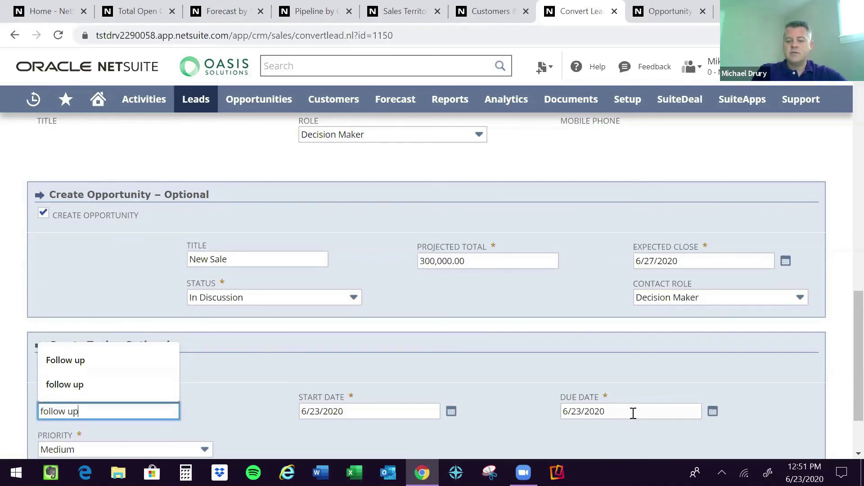
{"action": "key", "text": "Tab"}
{"action": "left_click", "coordinate": [633, 413]}
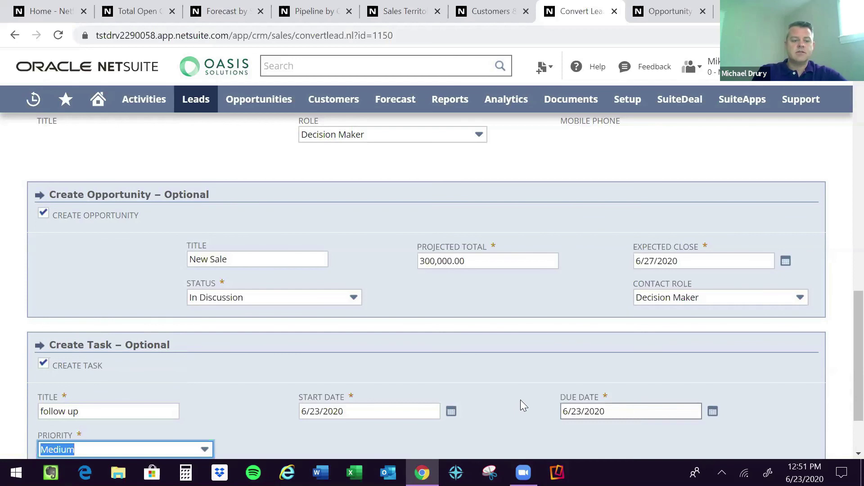
{"action": "key", "text": "plus"}
{"action": "left_click", "coordinate": [521, 400]}
{"action": "scroll", "coordinate": [521, 400], "scroll_direction": "down", "scroll_amount": 2}
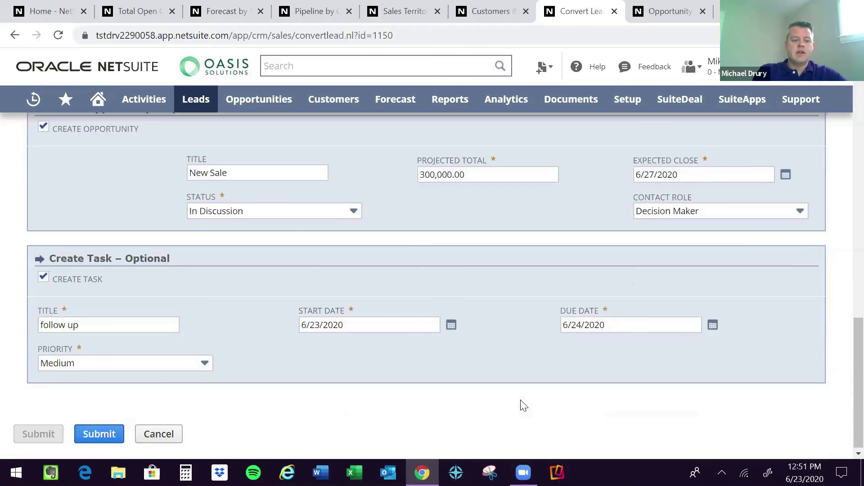
Submit the conversion and open opportunity OPP42 from the prospect's Sales subtab.
{"action": "left_click", "coordinate": [100, 434]}
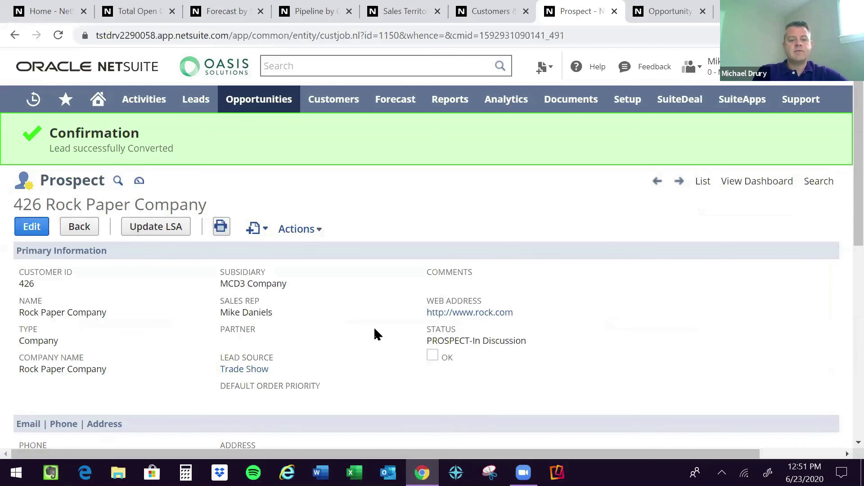
{"action": "scroll", "coordinate": [359, 330], "scroll_direction": "down", "scroll_amount": 6}
{"action": "scroll", "coordinate": [124, 299], "scroll_direction": "down", "scroll_amount": 2}
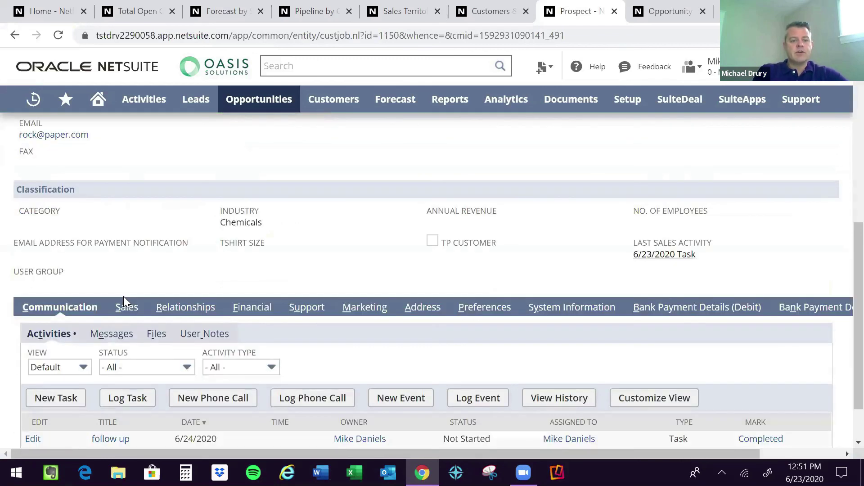
{"action": "left_click", "coordinate": [122, 308]}
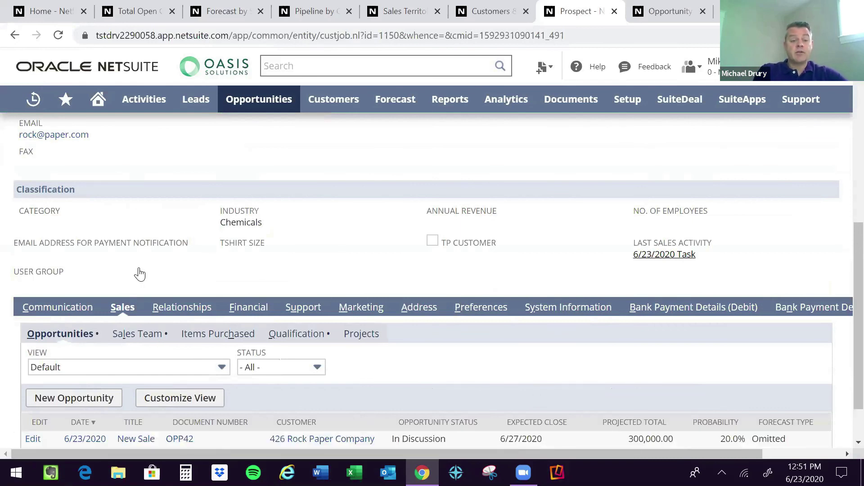
{"action": "scroll", "coordinate": [139, 274], "scroll_direction": "down", "scroll_amount": 1}
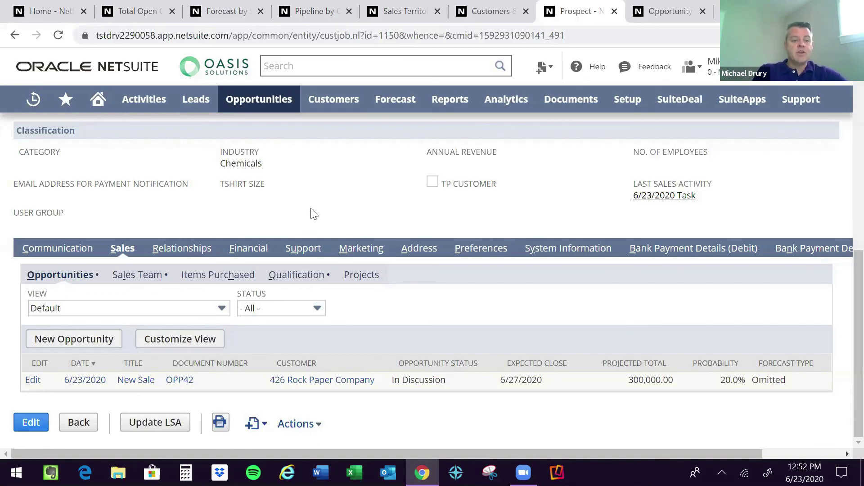
{"action": "left_click", "coordinate": [179, 381]}
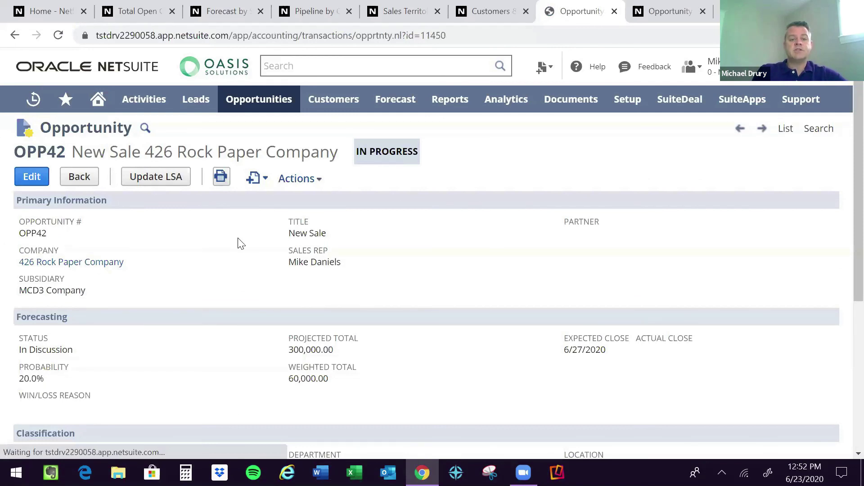
{"action": "left_click", "coordinate": [265, 180]}
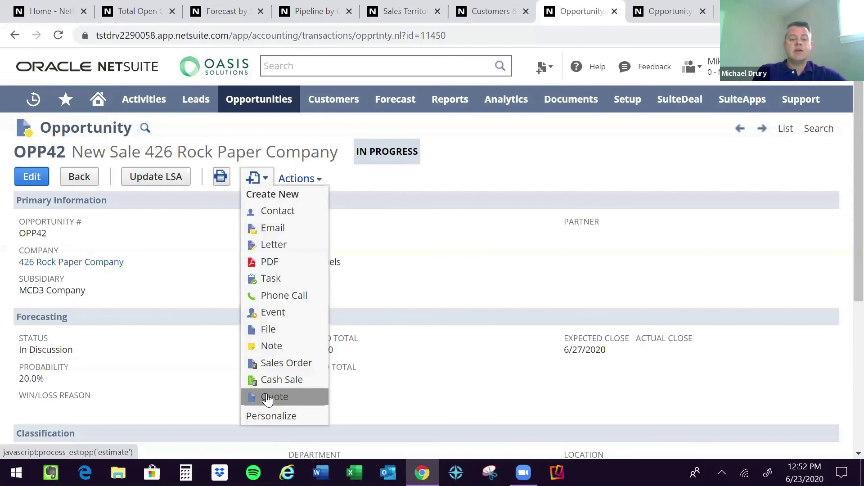
{"action": "left_click", "coordinate": [481, 356]}
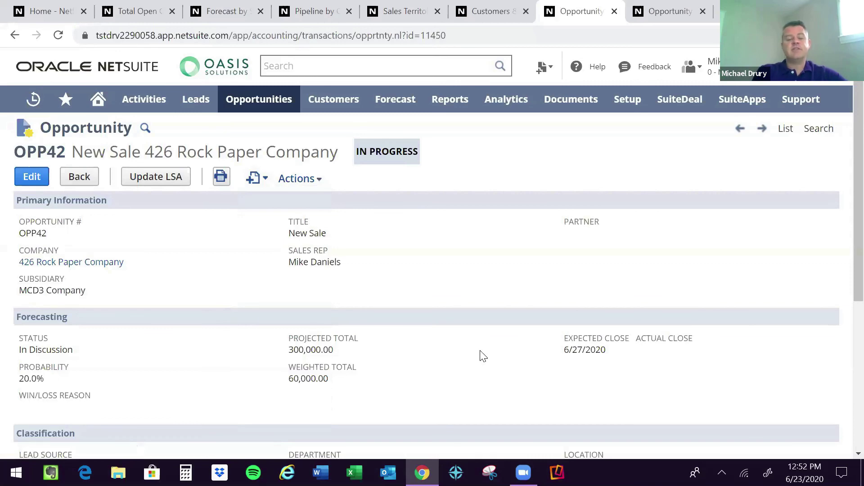